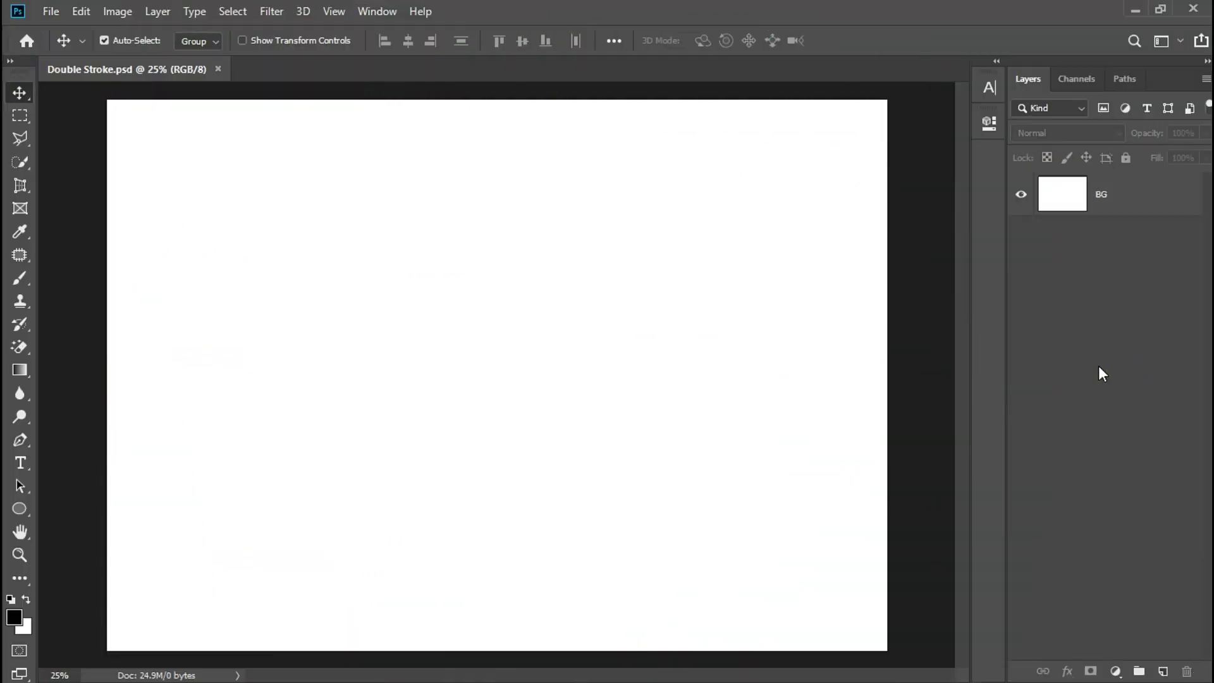
- Add 'DOUBLE STROKE' on two lines as a bold Agency FB text layer
left_click(19, 463)
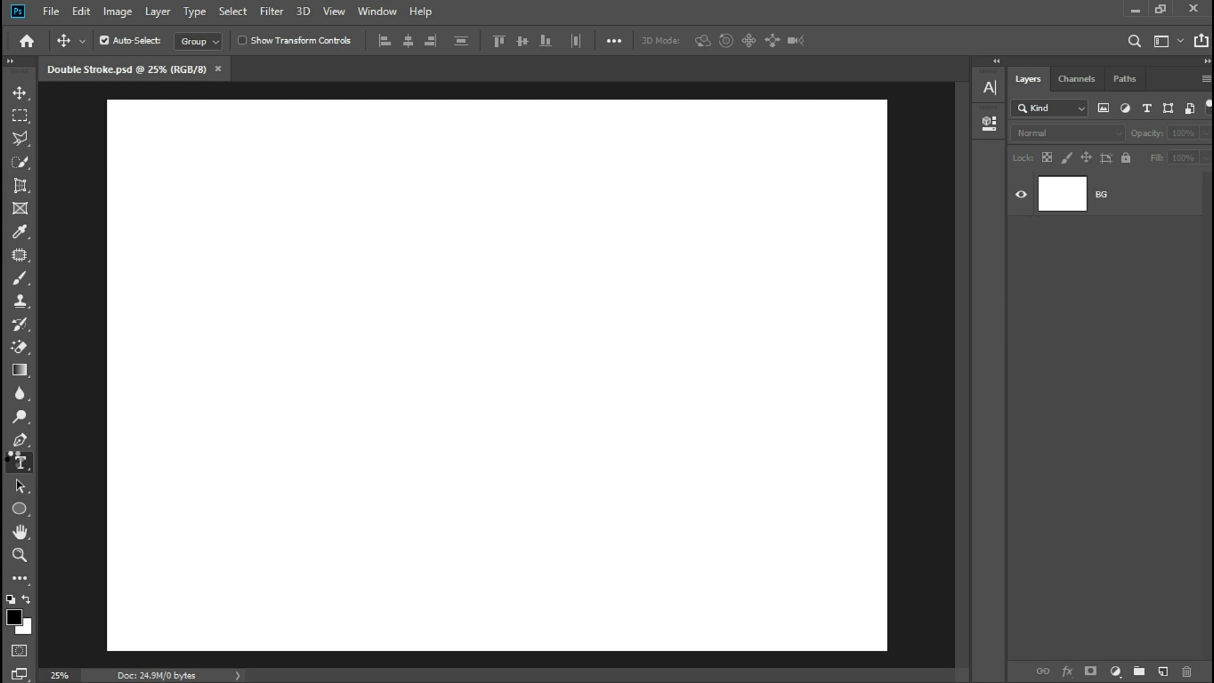
left_click(19, 464)
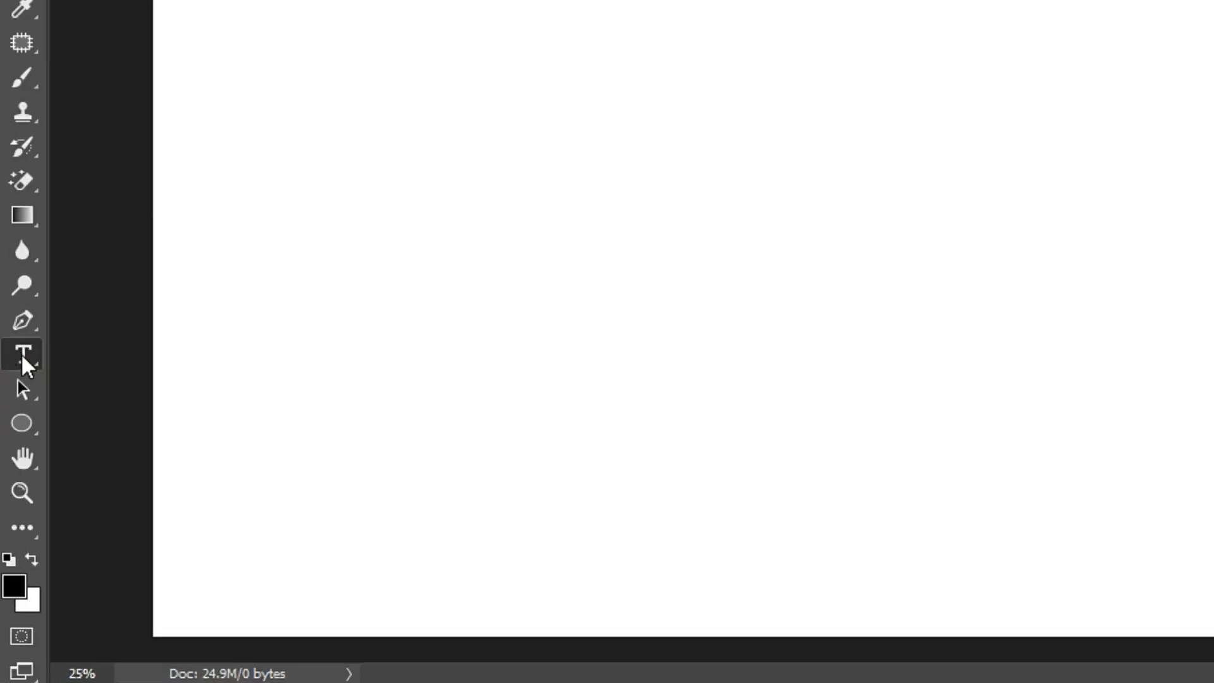
right_click(20, 465)
left_click(90, 464)
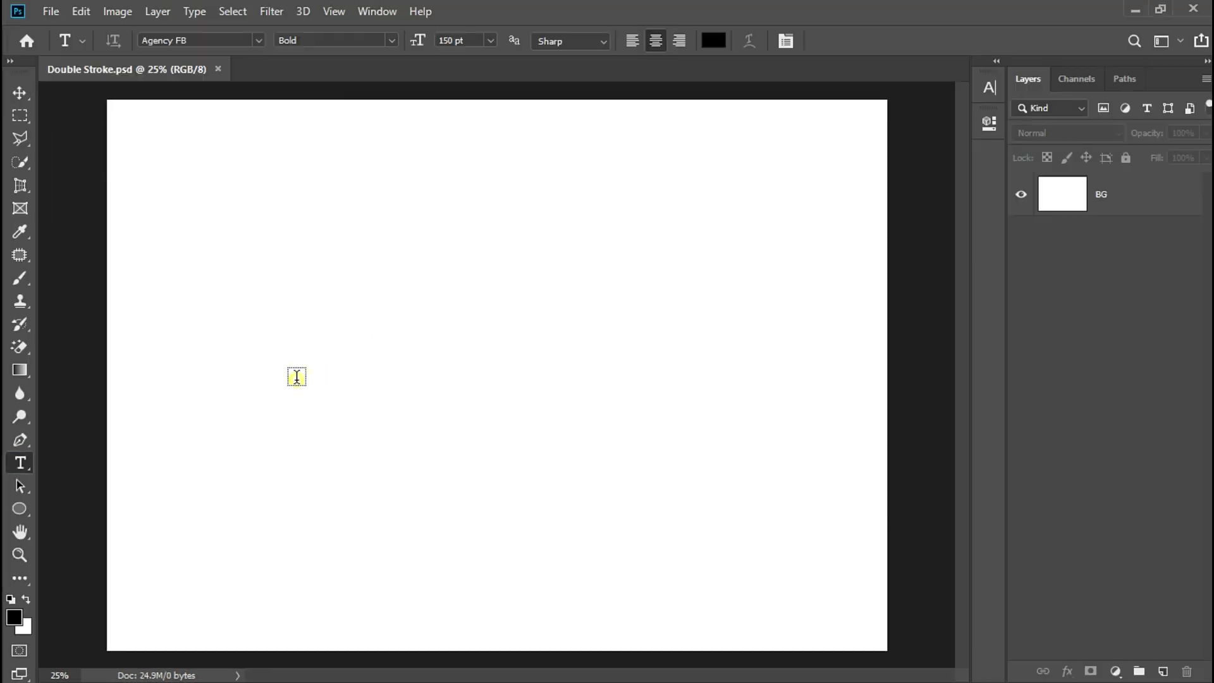
left_click(297, 377)
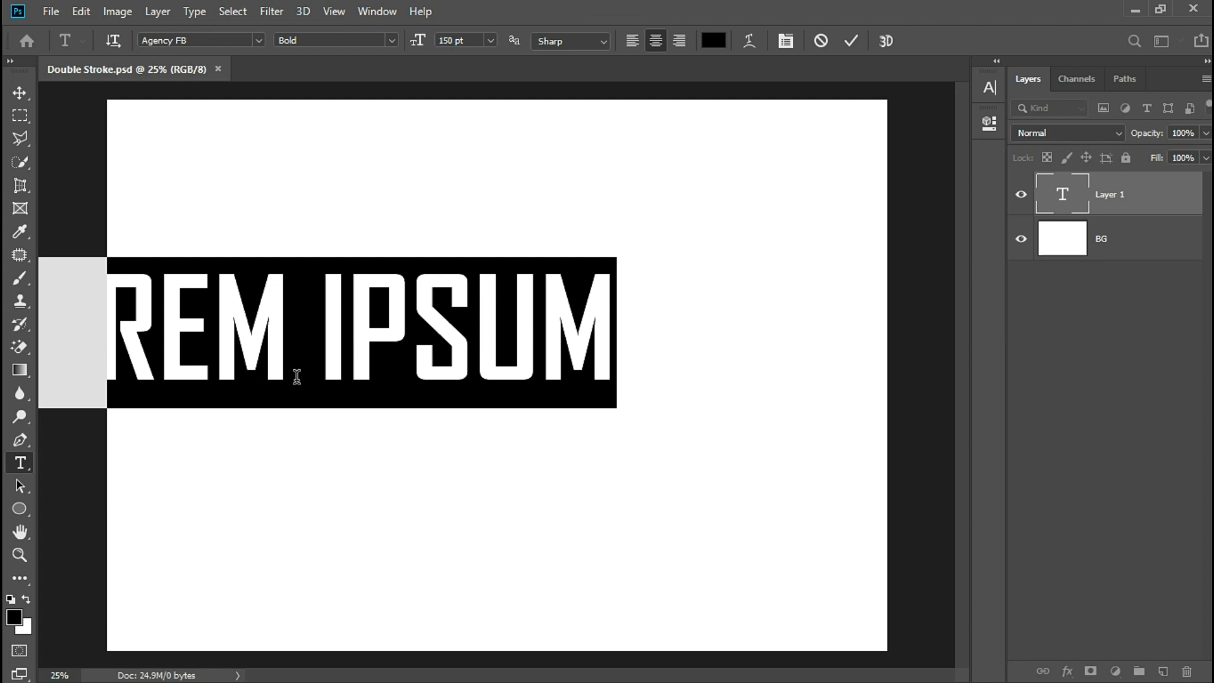
type("D")
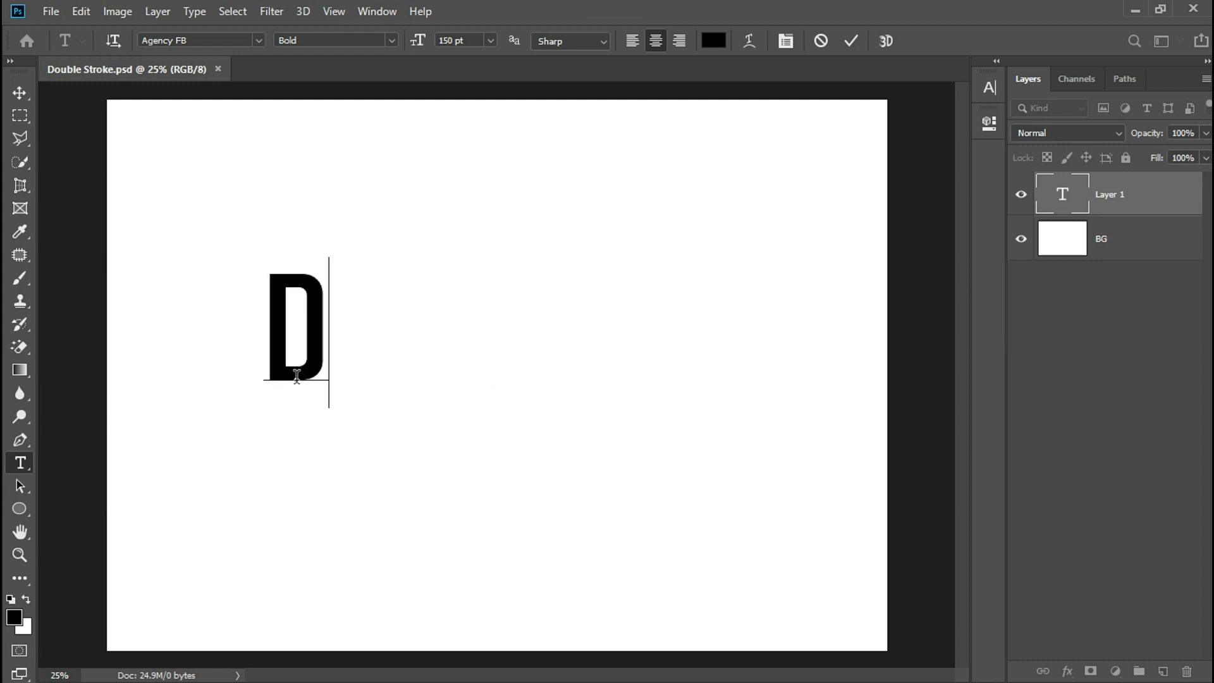
type("O")
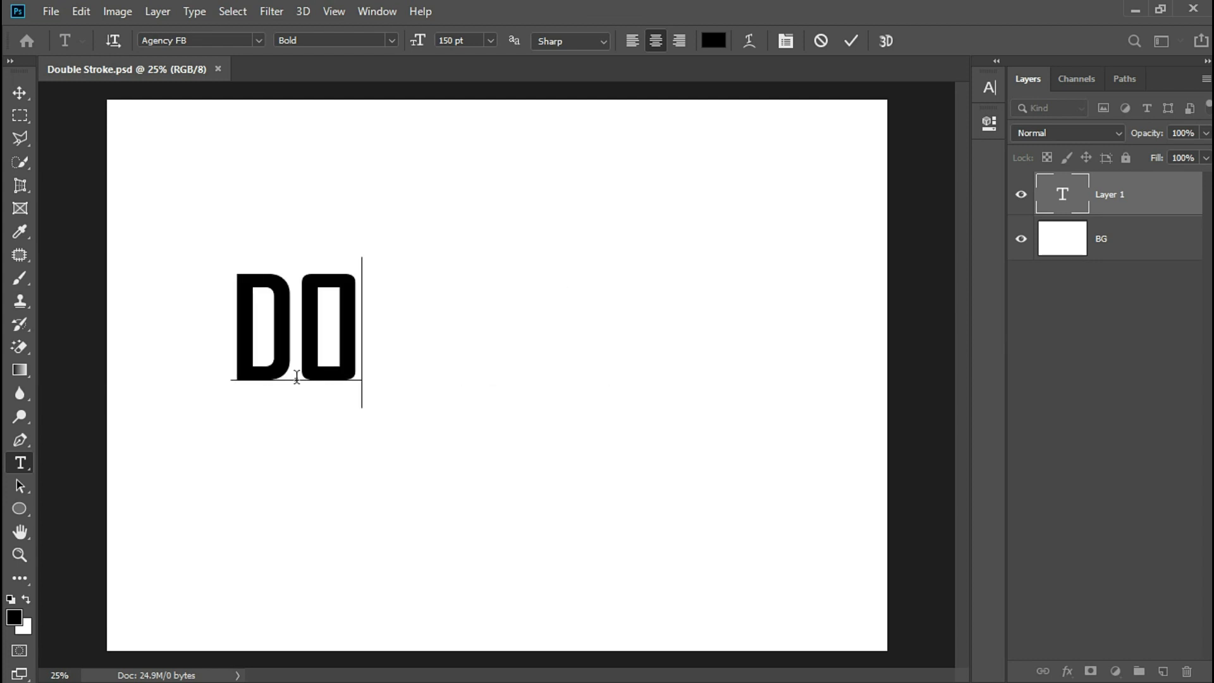
type("UBLE ")
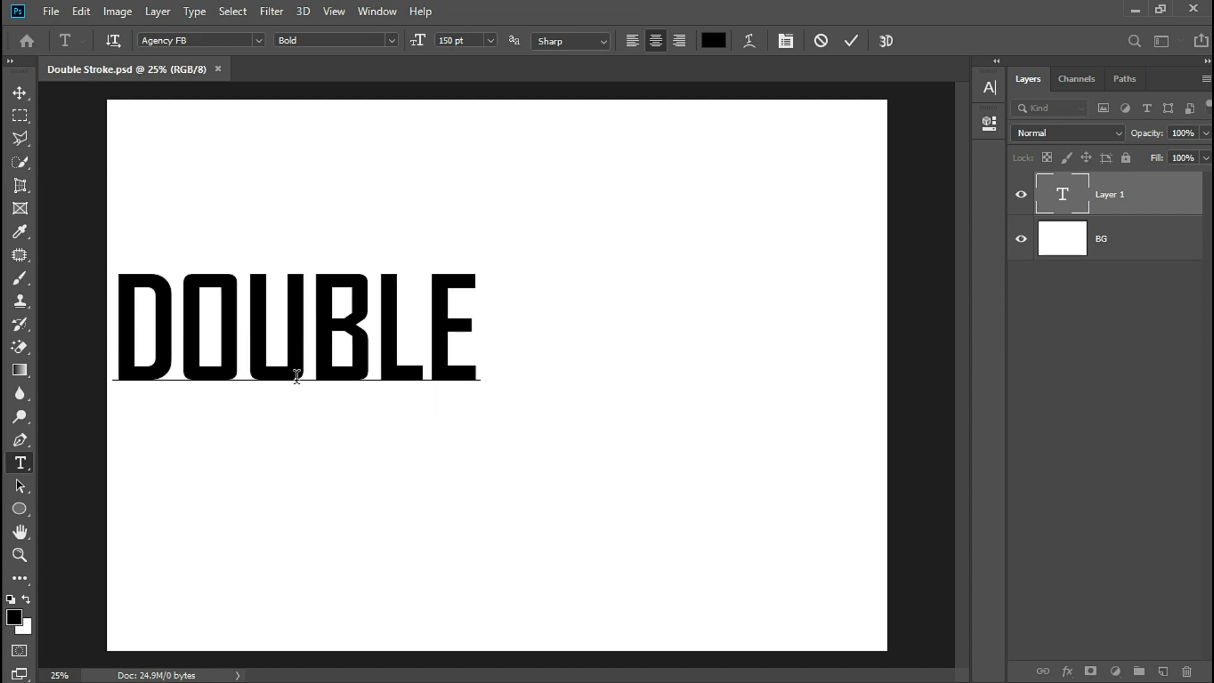
type("S")
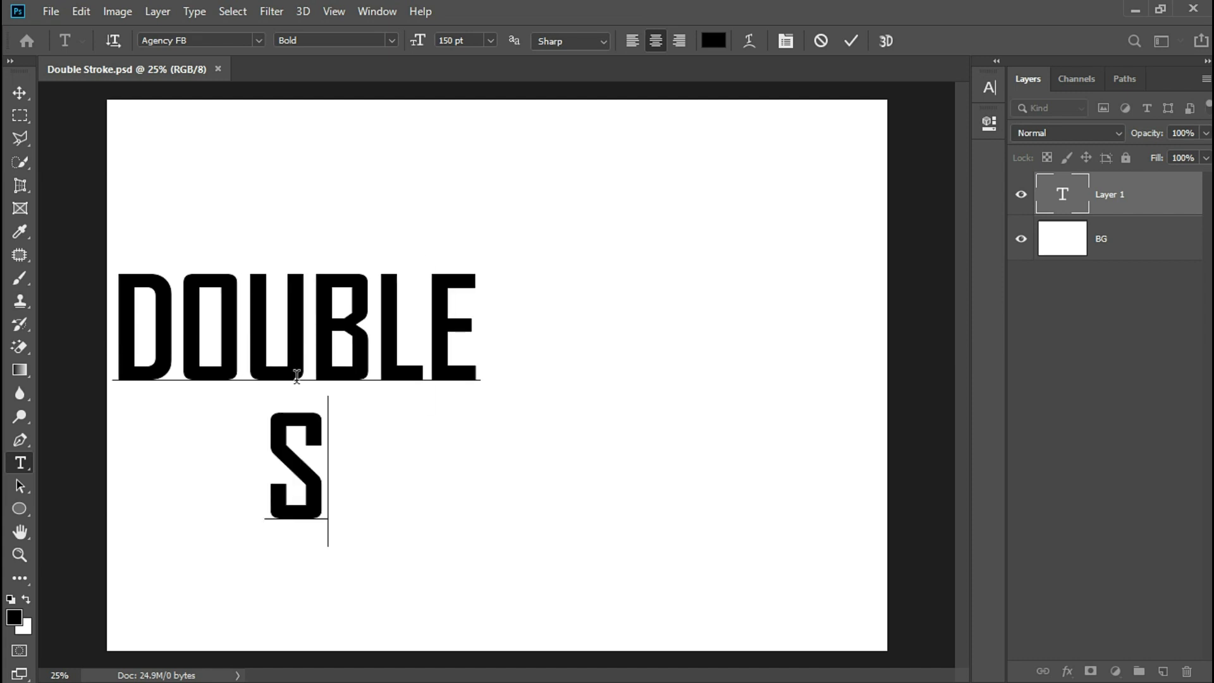
type("TRO")
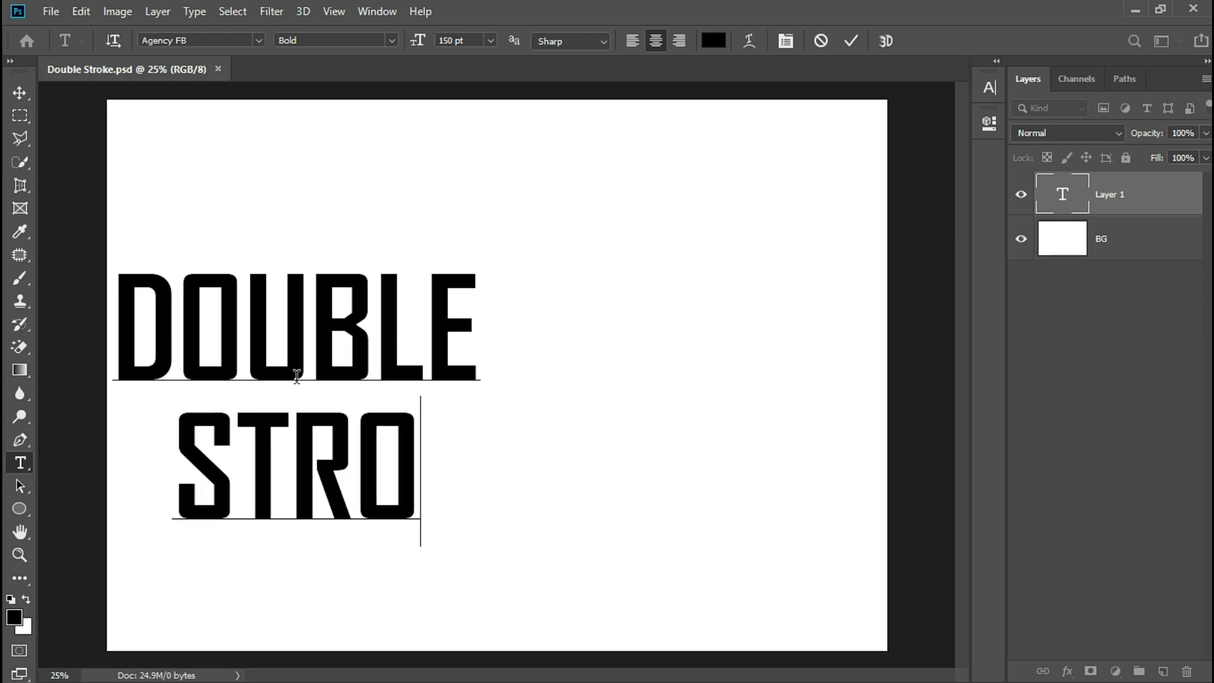
type("KE")
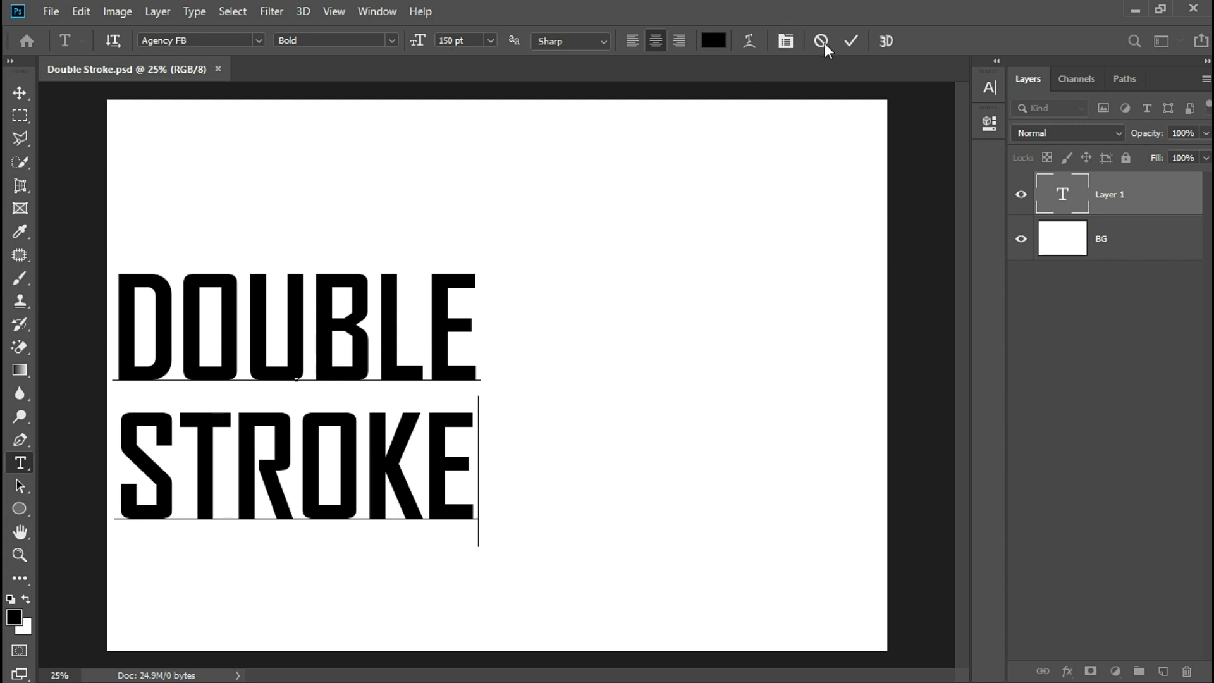
left_click(851, 40)
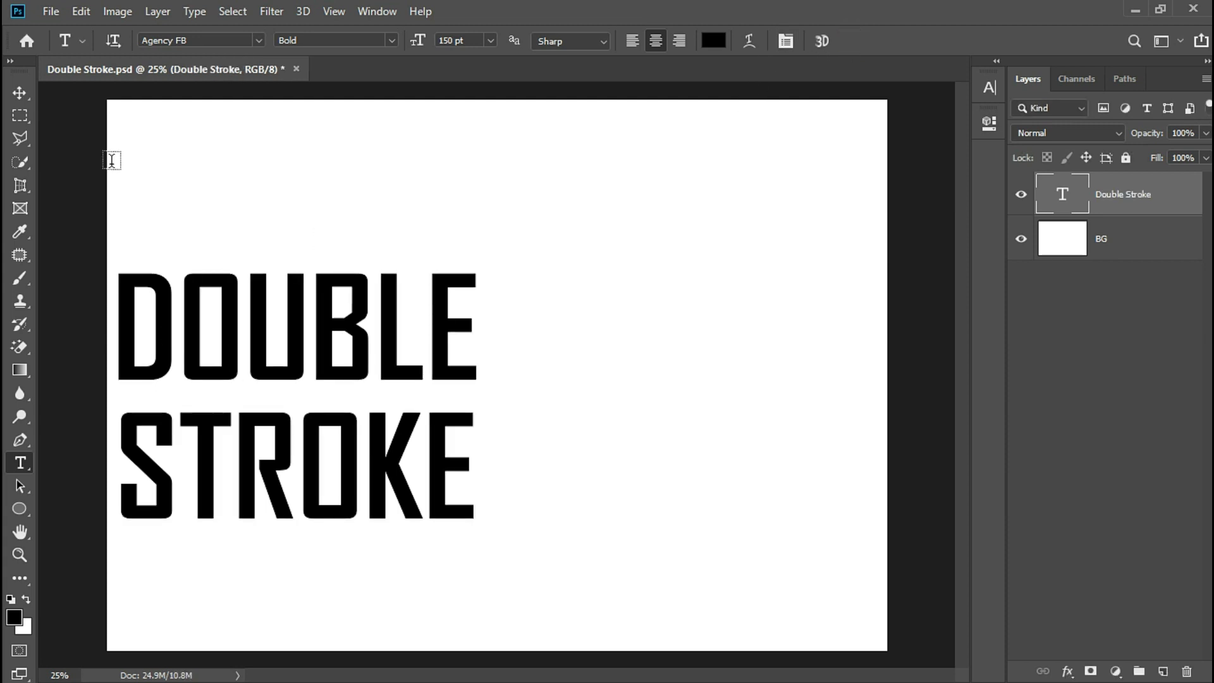
- Centre the text on the canvas and enable a Gradient Overlay on the layer
left_click(20, 93)
mouse_move(300, 323)
left_mouse_down()
mouse_move(516, 288)
mouse_move(493, 296)
left_mouse_up()
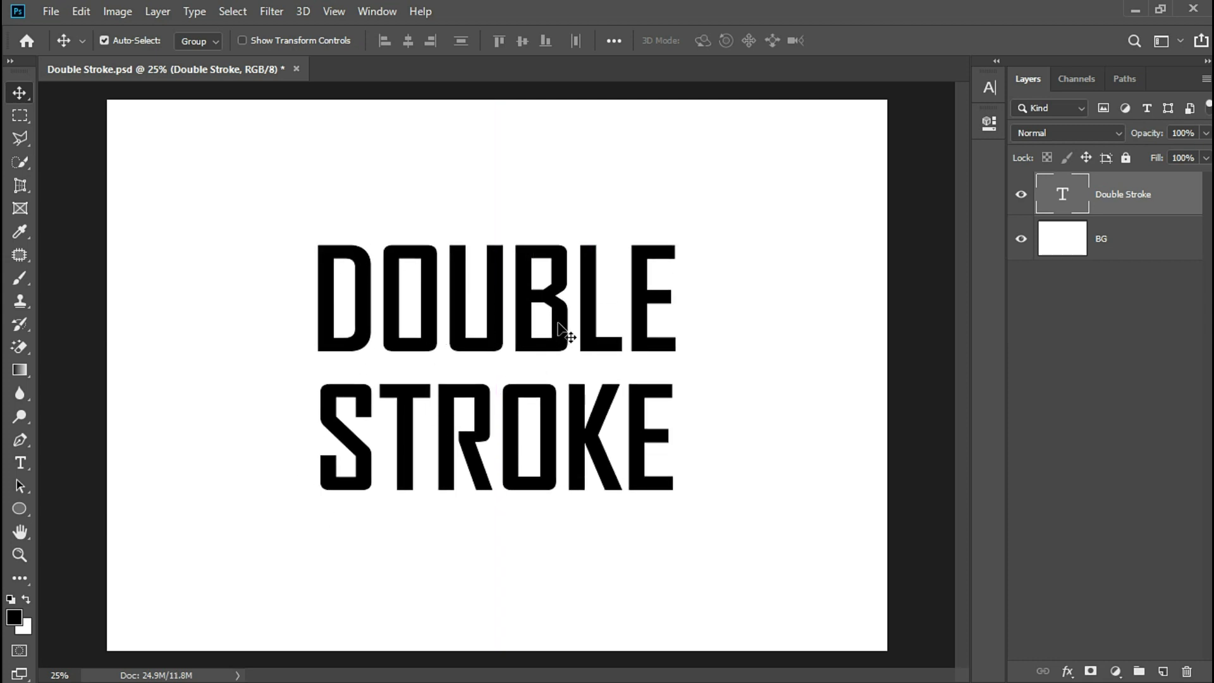
right_click(1177, 195)
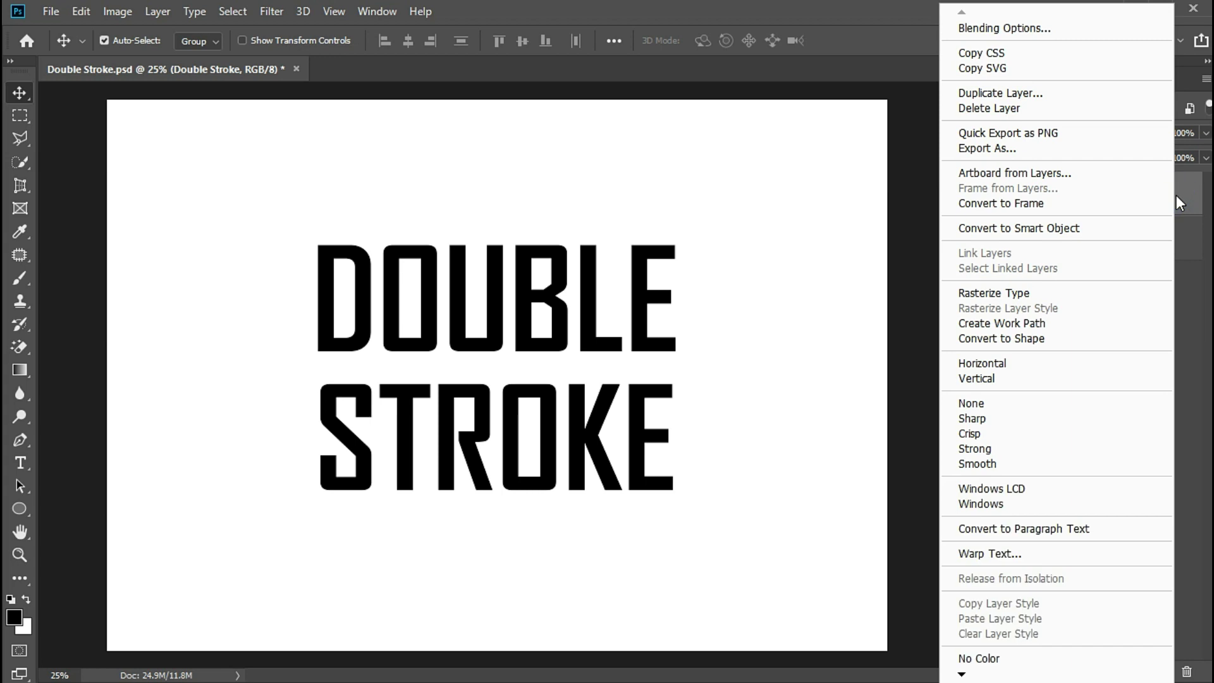
left_click(1081, 29)
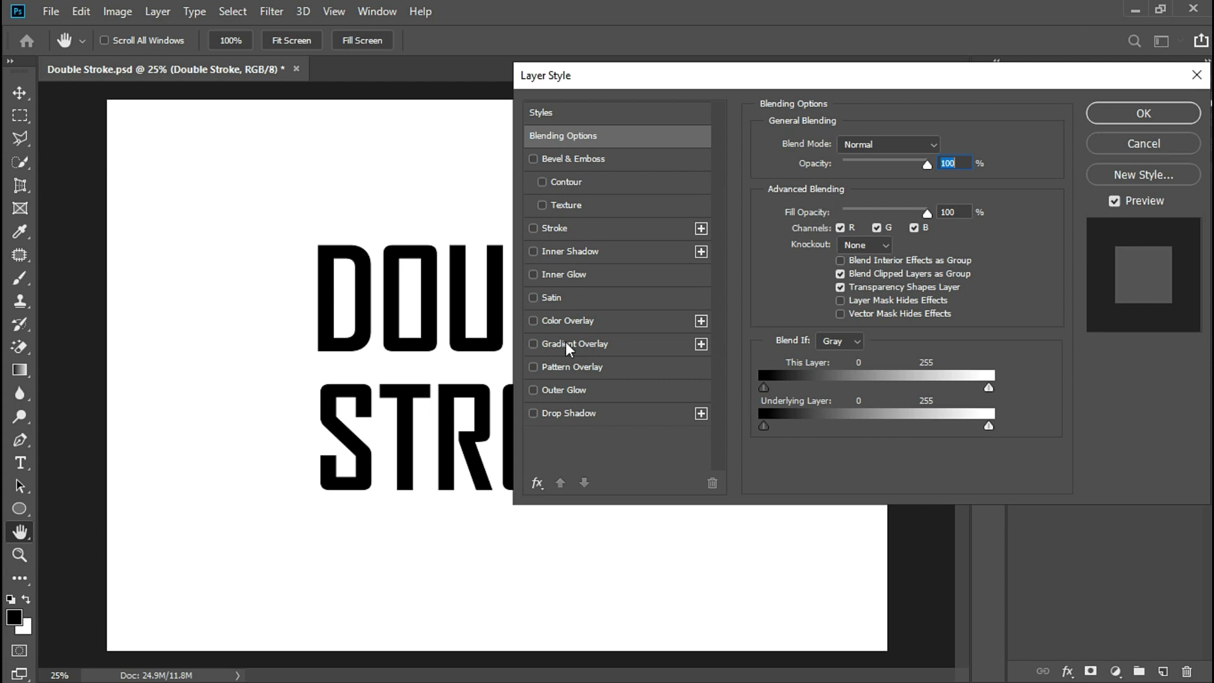
left_click(565, 344)
left_click_drag(614, 79, 765, 102)
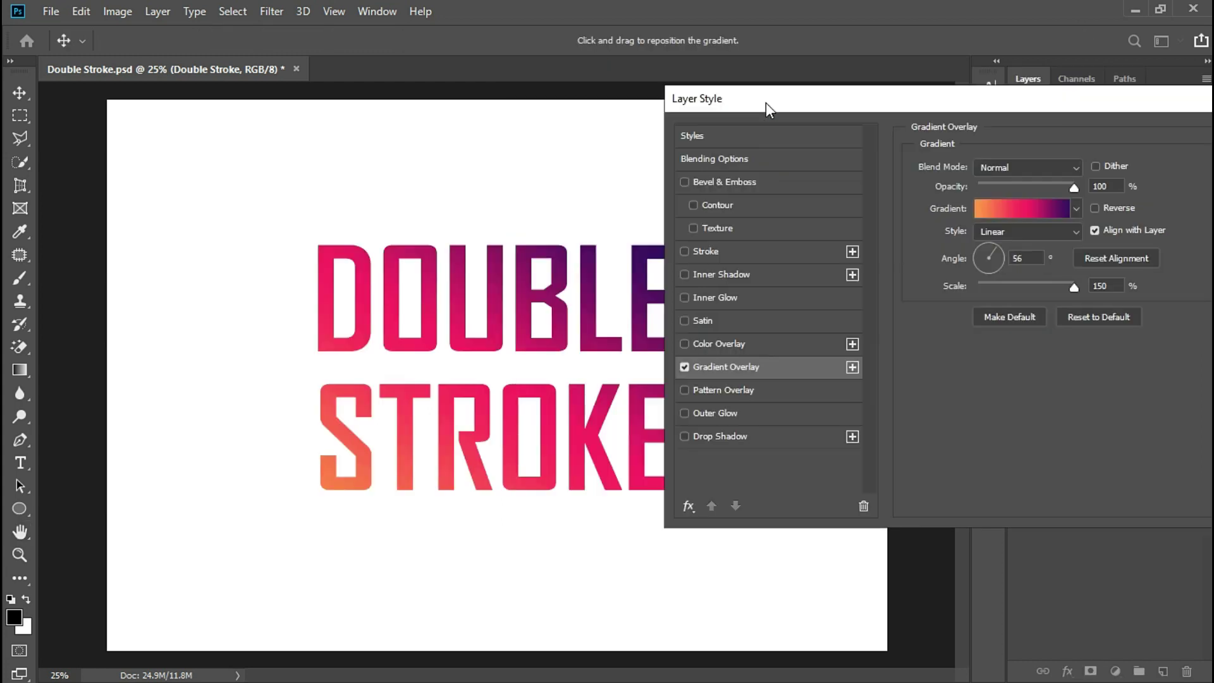
- Choose the Purple_22 gradient preset for the overlay
left_click(1022, 208)
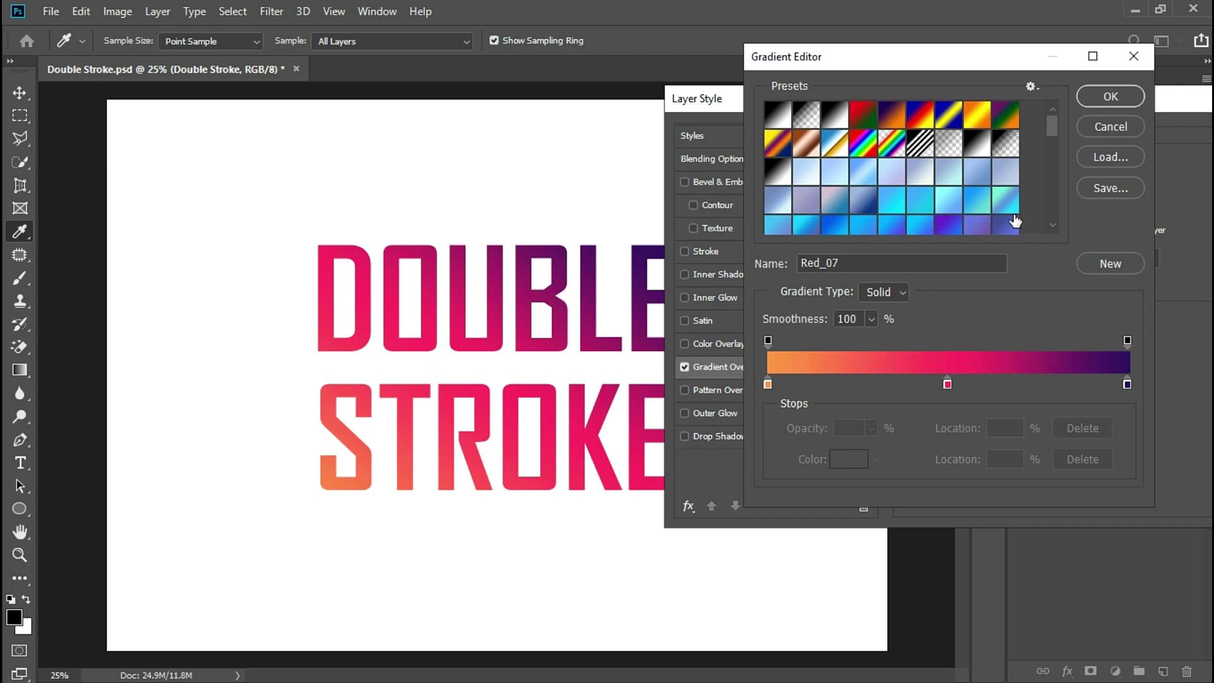
scroll(997, 172, "down", 1)
scroll(993, 171, "down", 2)
scroll(989, 169, "down", 2)
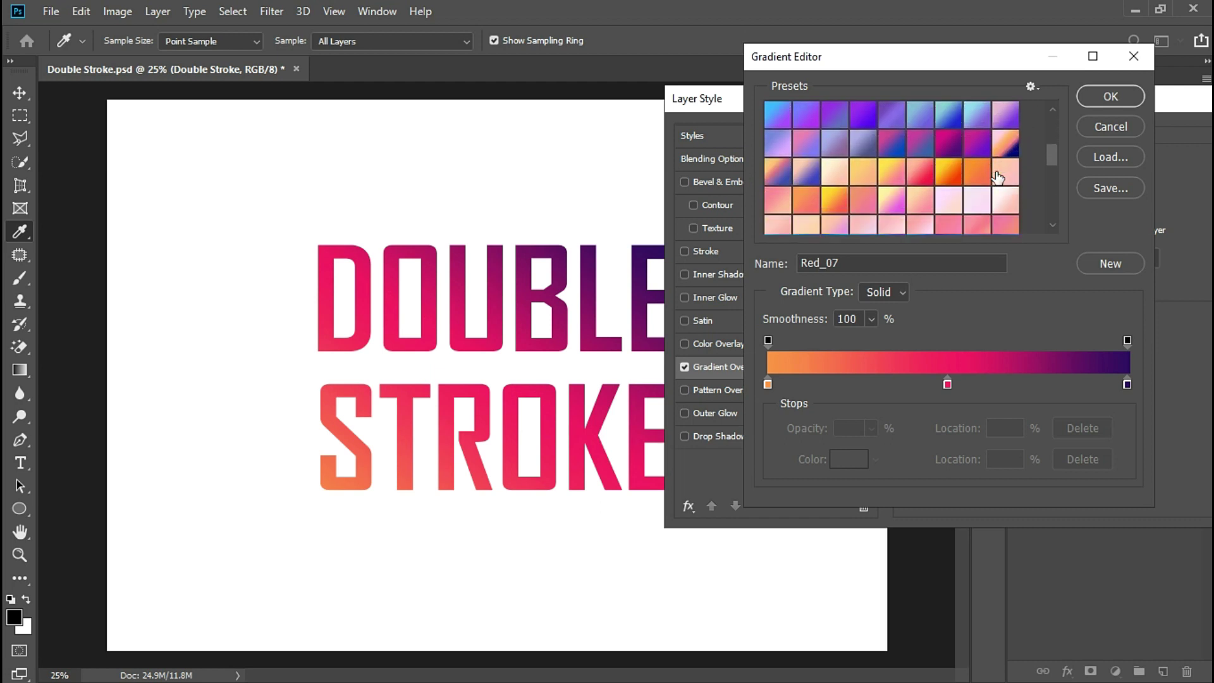
scroll(980, 169, "down", 1)
left_click(788, 165)
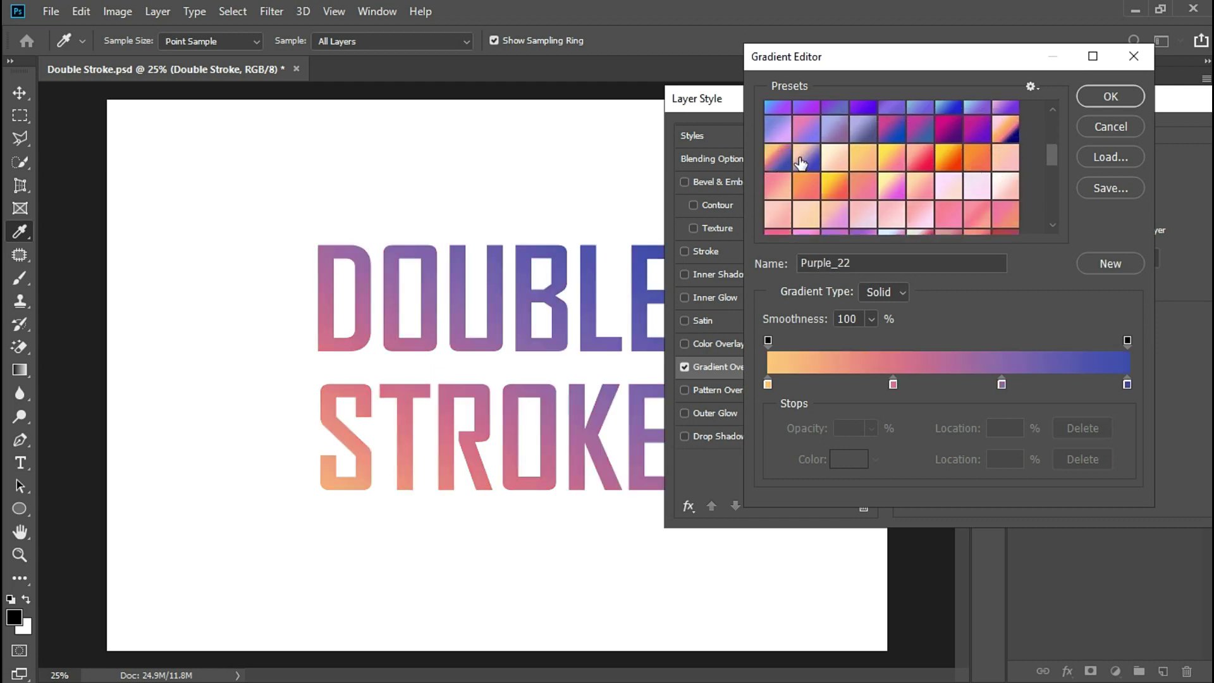
left_click(782, 161)
left_click(1122, 102)
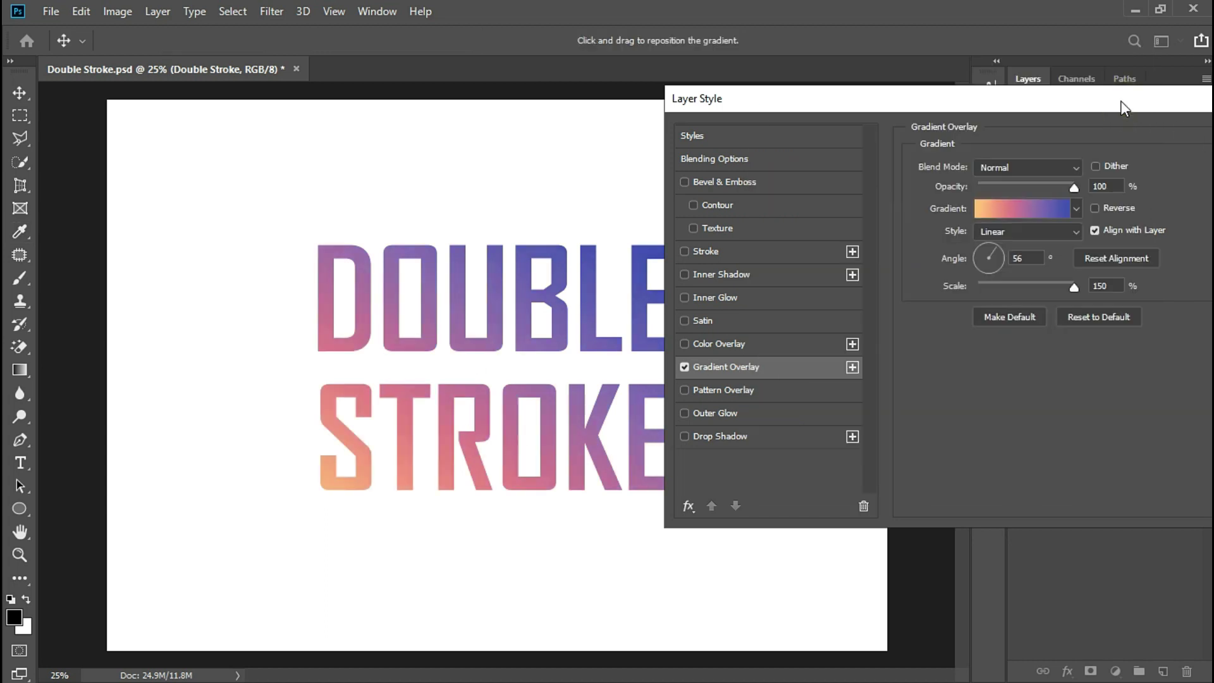
left_click_drag(1120, 103, 881, 117)
- Apply the gradient overlay and nudge the text slightly lower on the canvas
left_click(1054, 150)
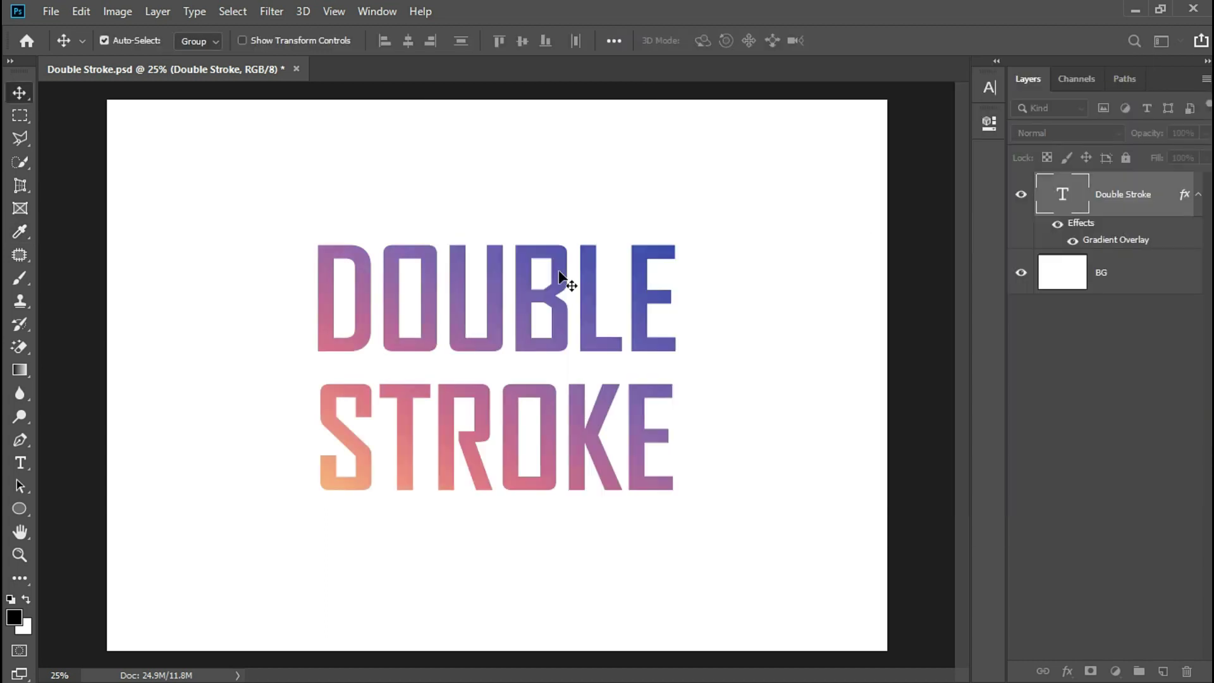
left_click_drag(586, 325, 587, 350)
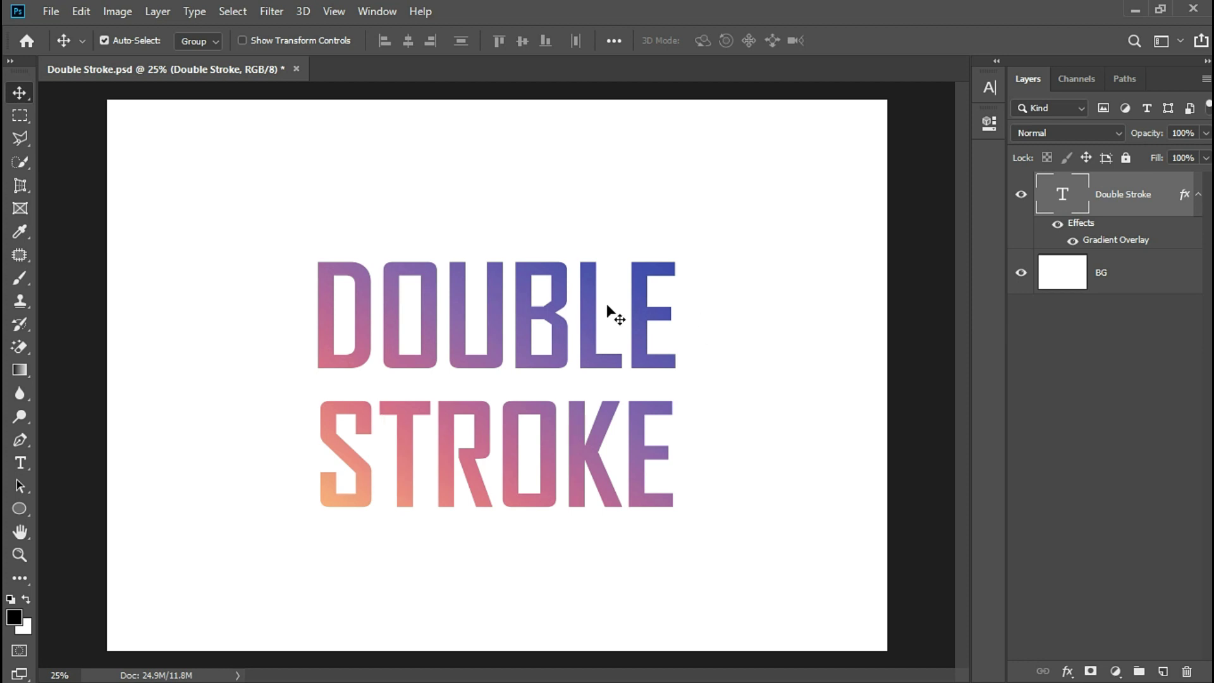
left_click(1199, 196)
left_click(1198, 196)
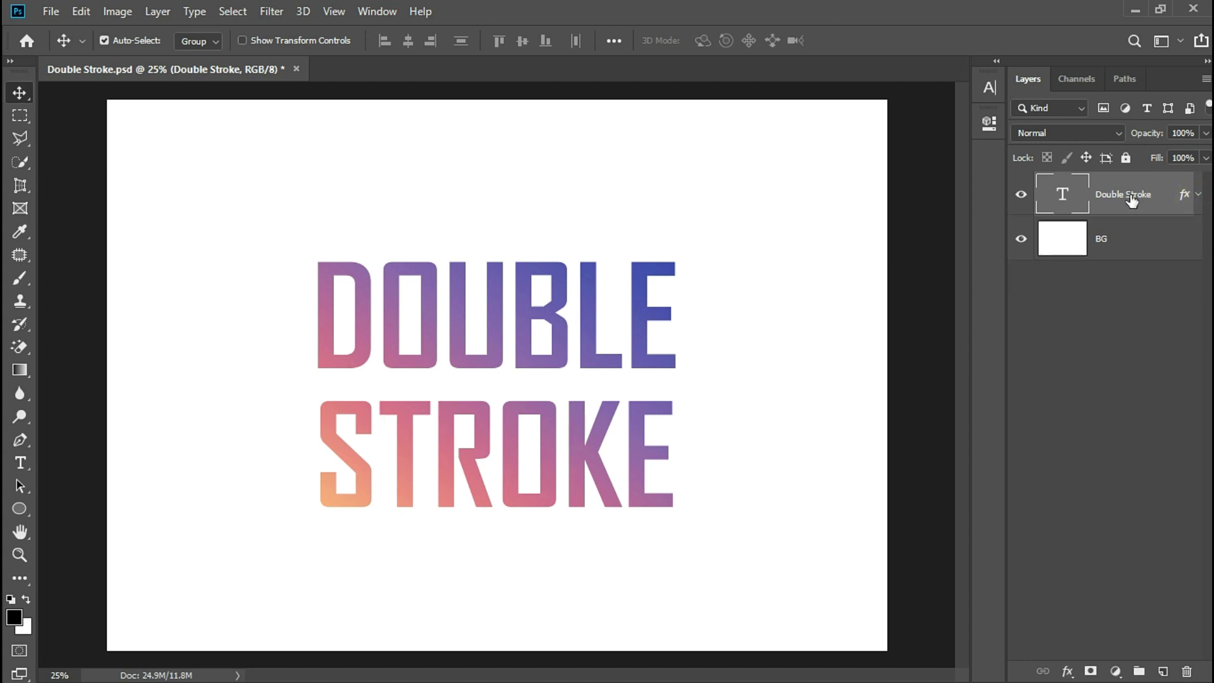
- Add a black Stroke effect positioned outside the letters, sized 30 px
right_click(1160, 196)
left_click(1079, 37)
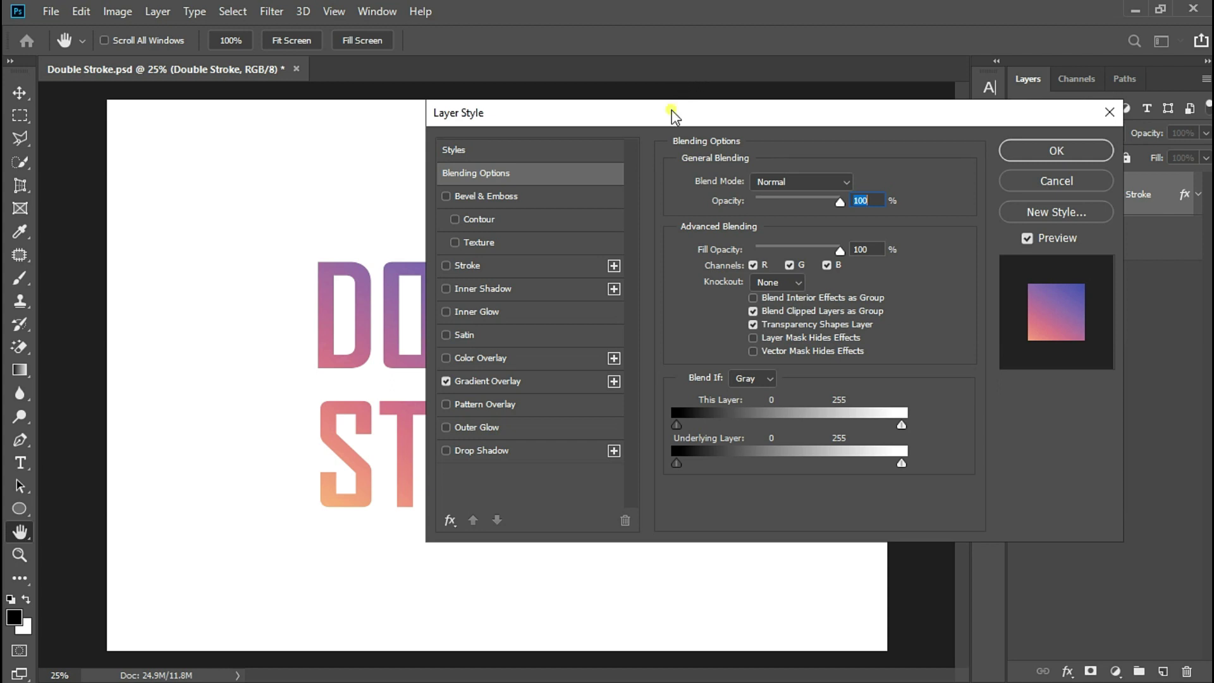
left_click_drag(671, 114, 790, 105)
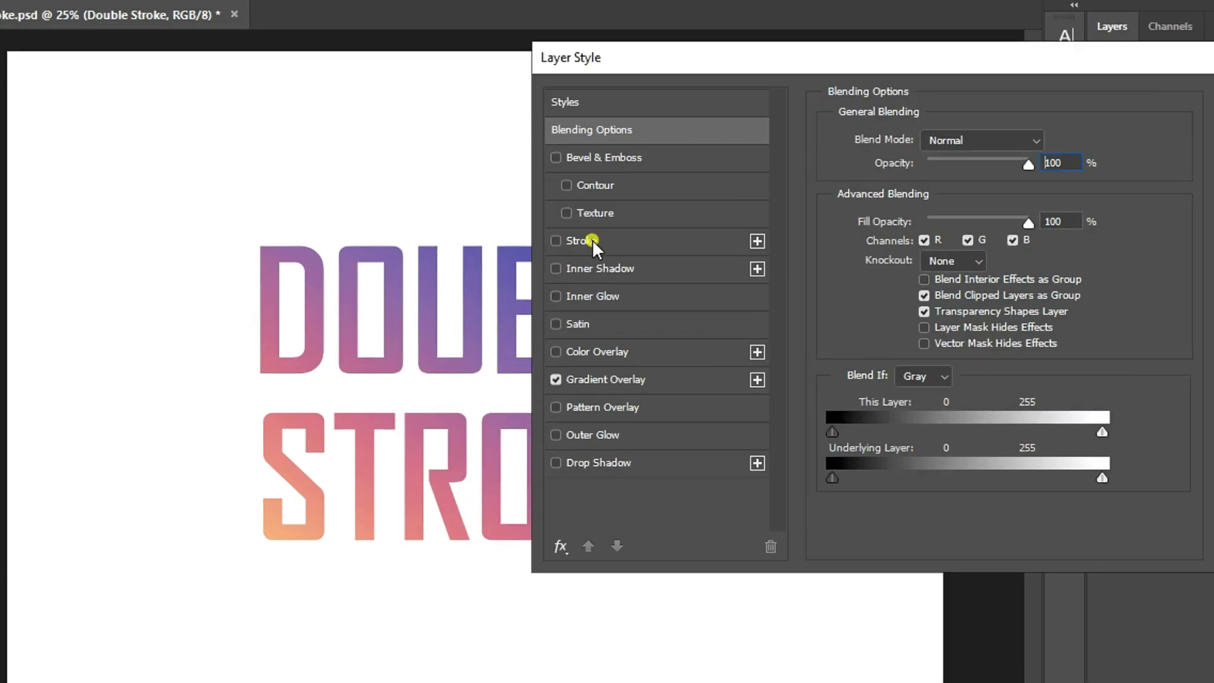
left_click(595, 257)
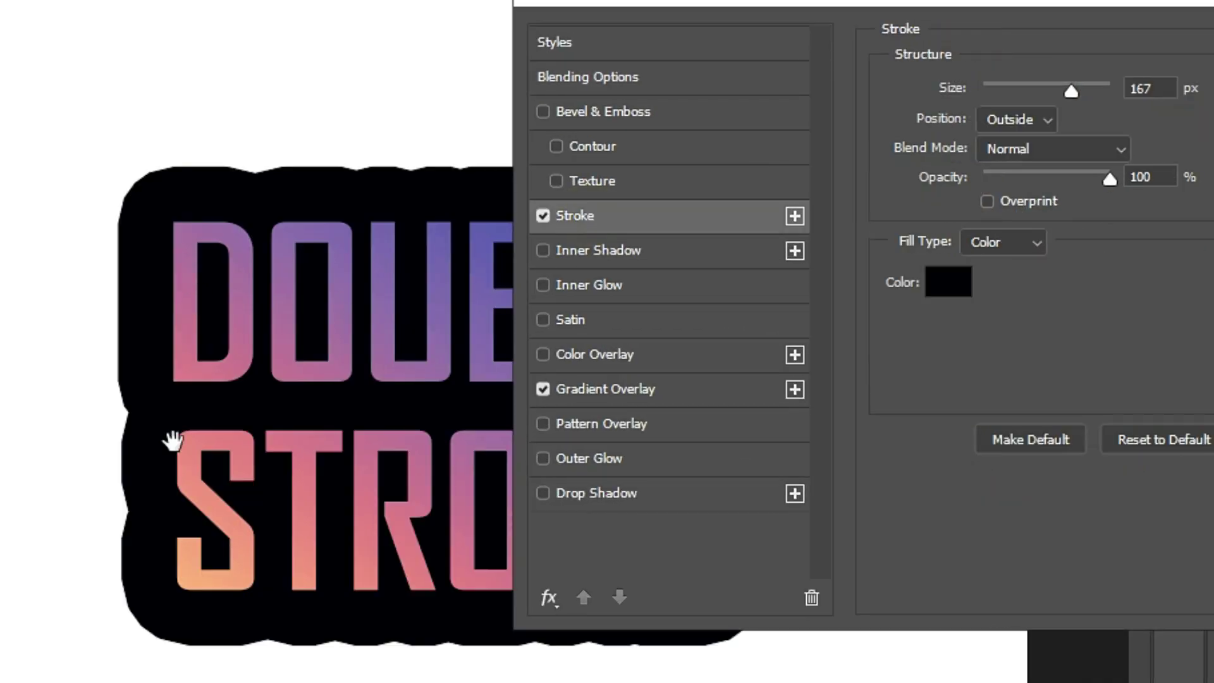
left_click(1152, 434)
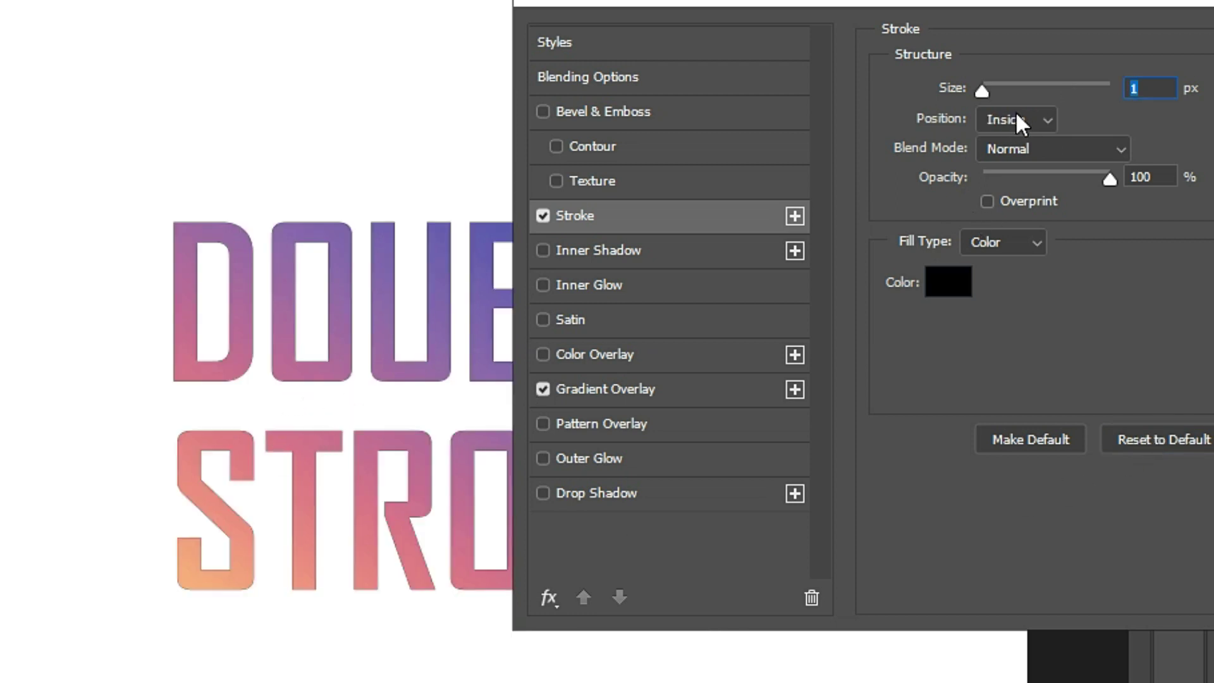
left_click_drag(983, 87, 1005, 86)
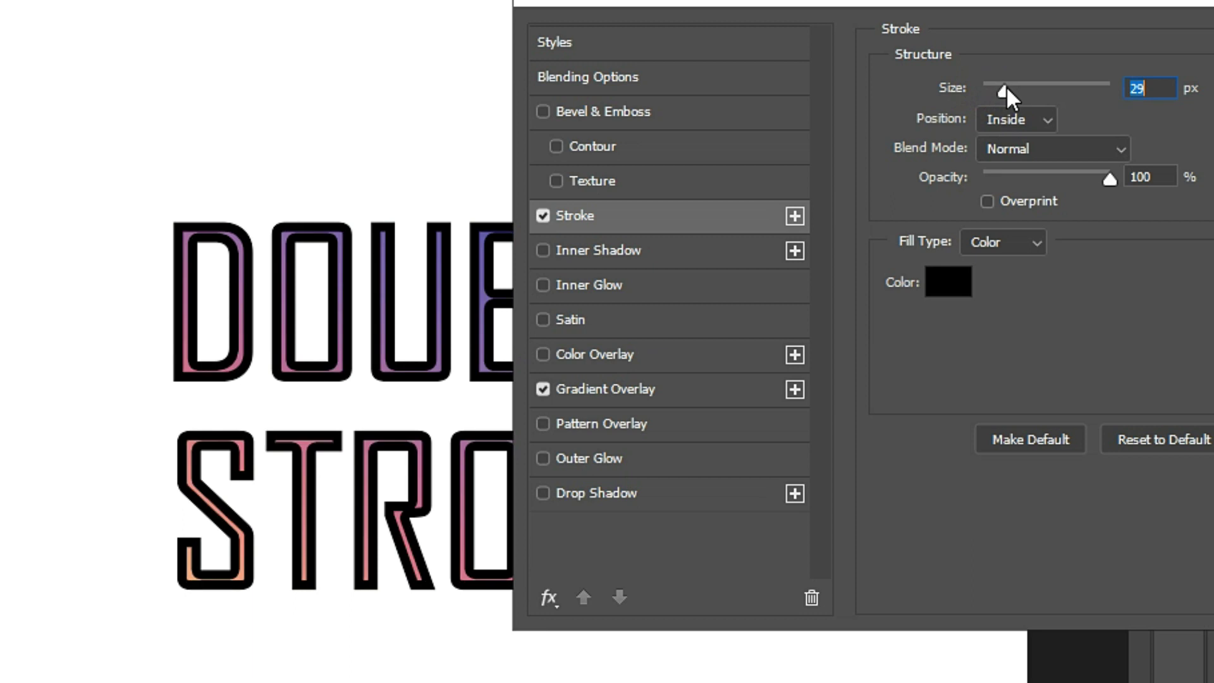
left_click(1006, 121)
left_click(1019, 139)
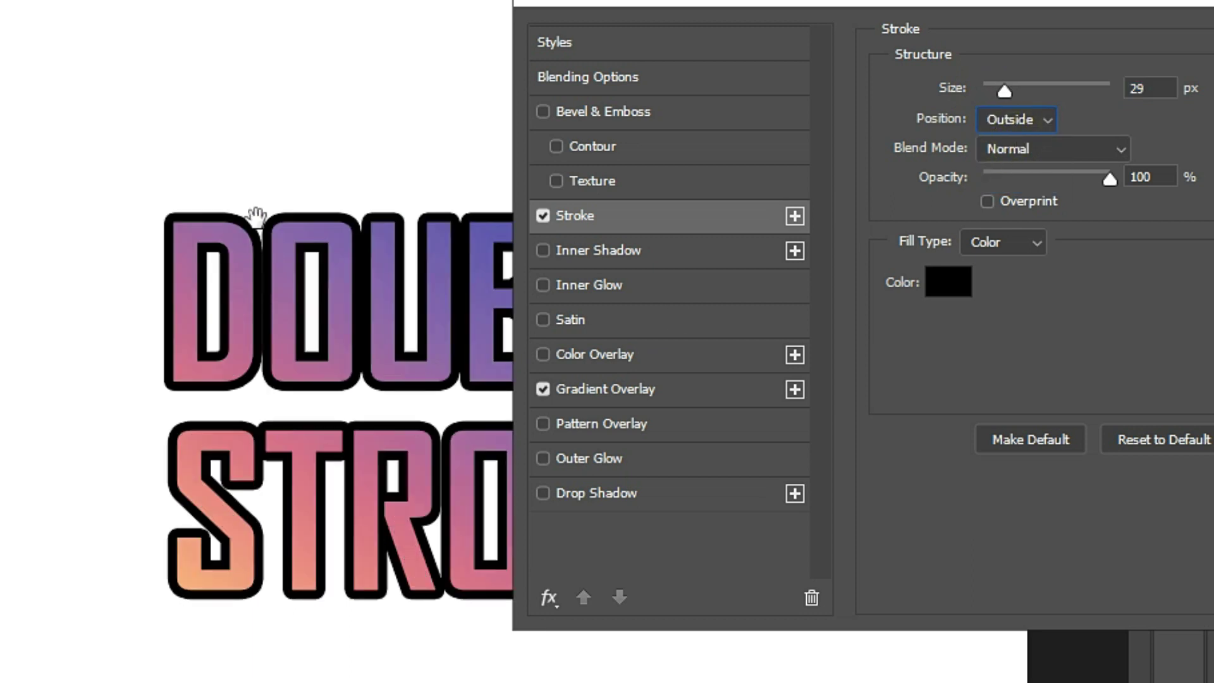
left_click_drag(624, 4, 675, 3)
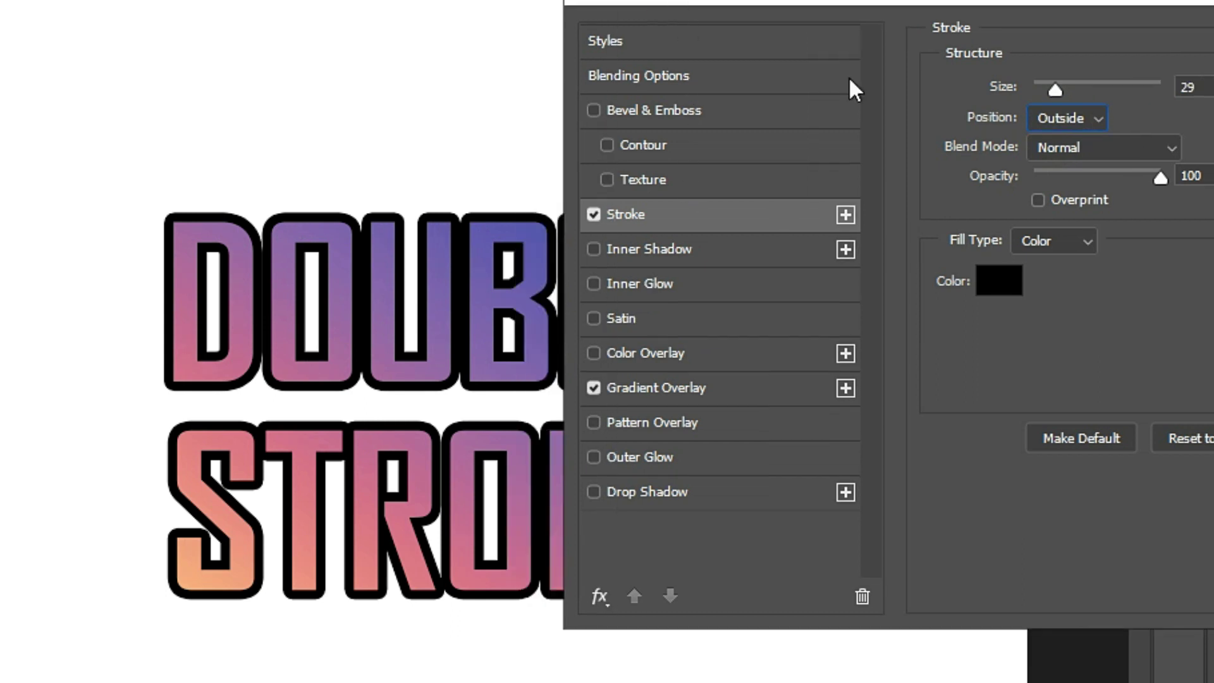
left_click_drag(1063, 86, 1073, 86)
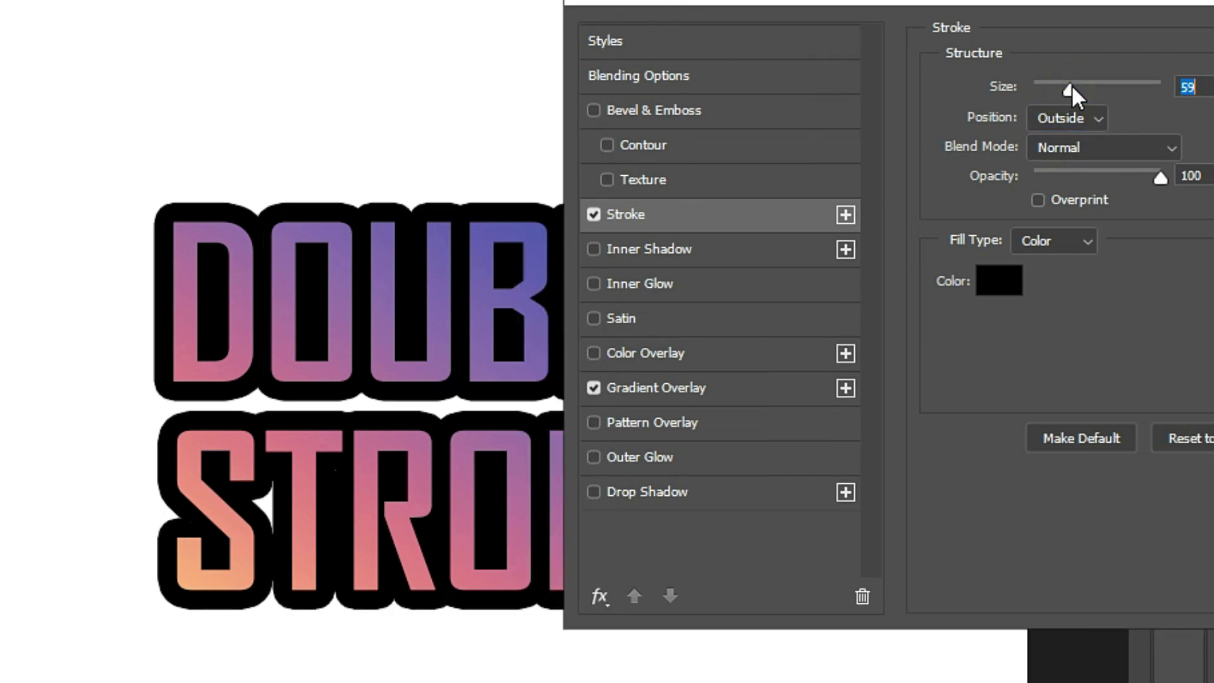
left_click_drag(1073, 84, 1055, 85)
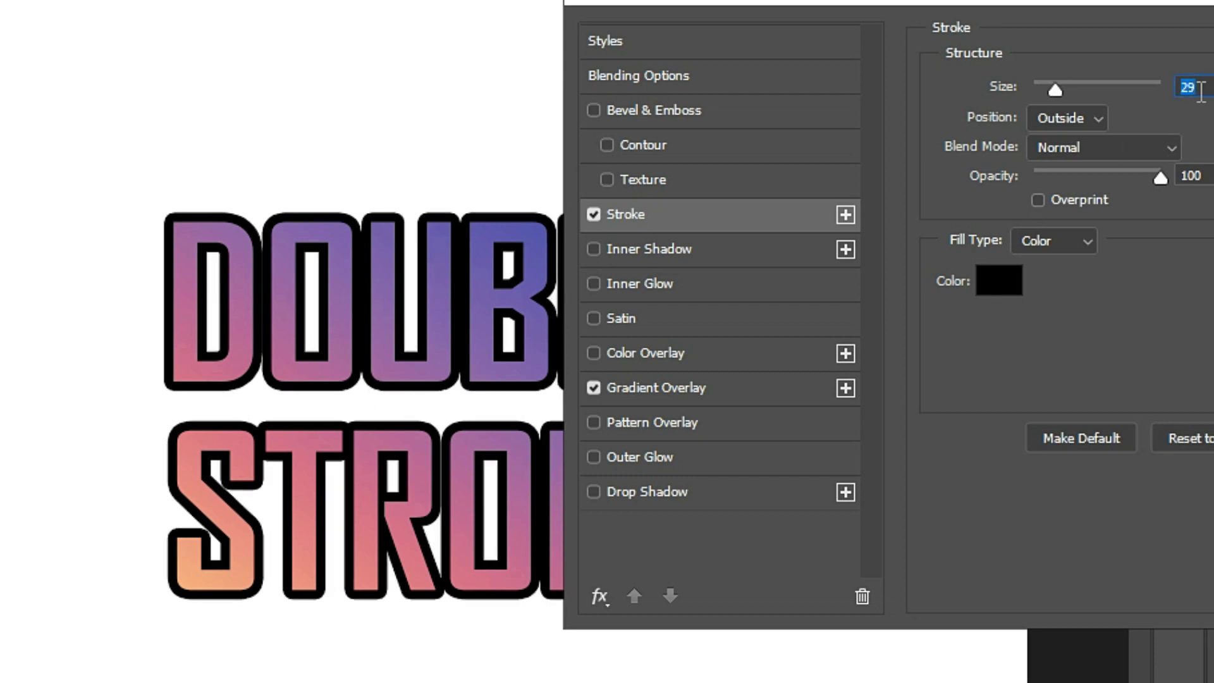
type("30")
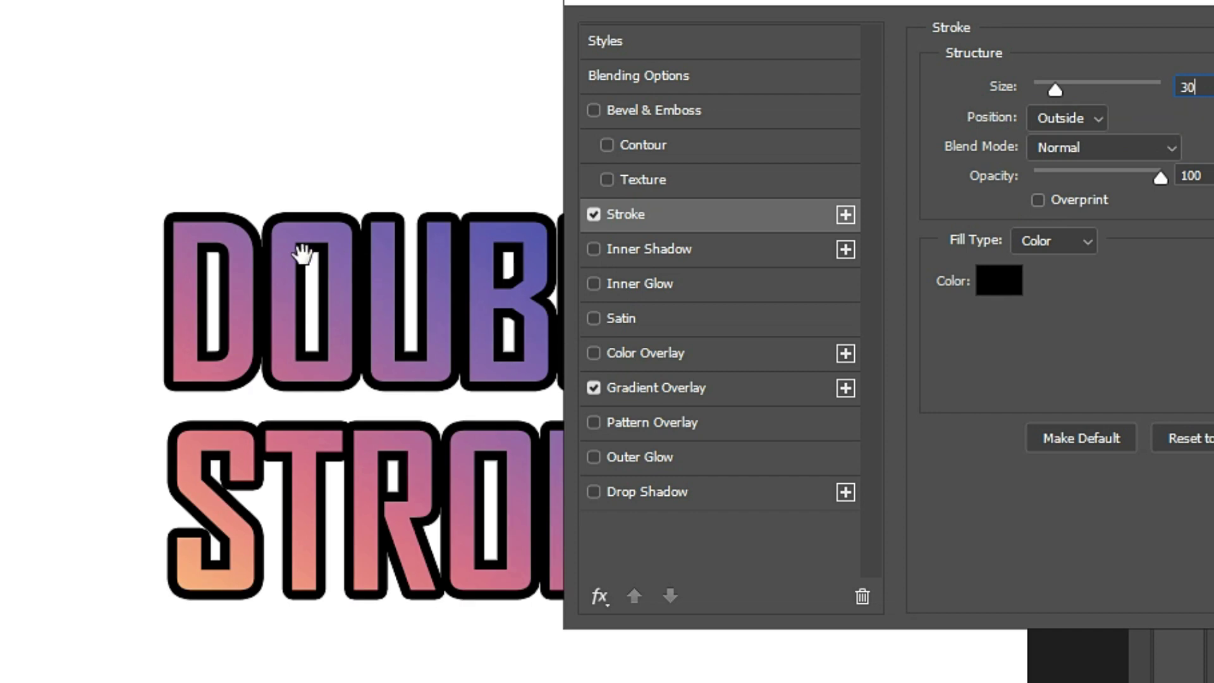
- Change the 30 px stroke colour to bright yellow and apply the layer style
left_click(1007, 276)
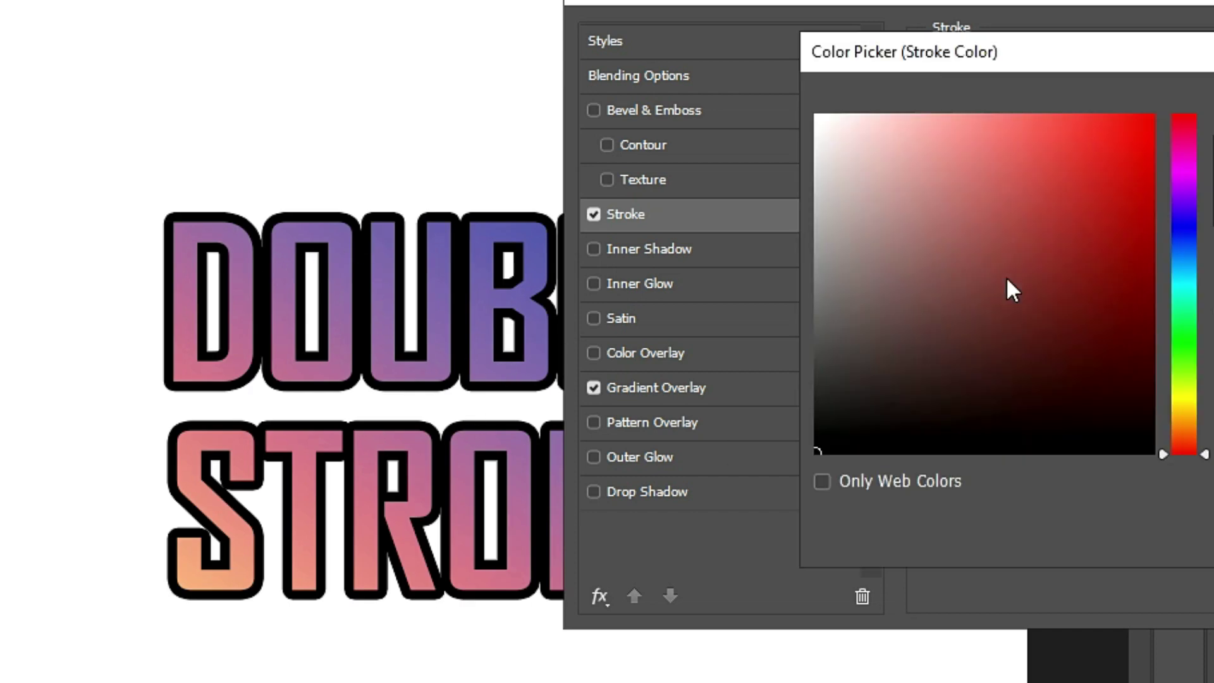
left_click_drag(996, 299, 1152, 116)
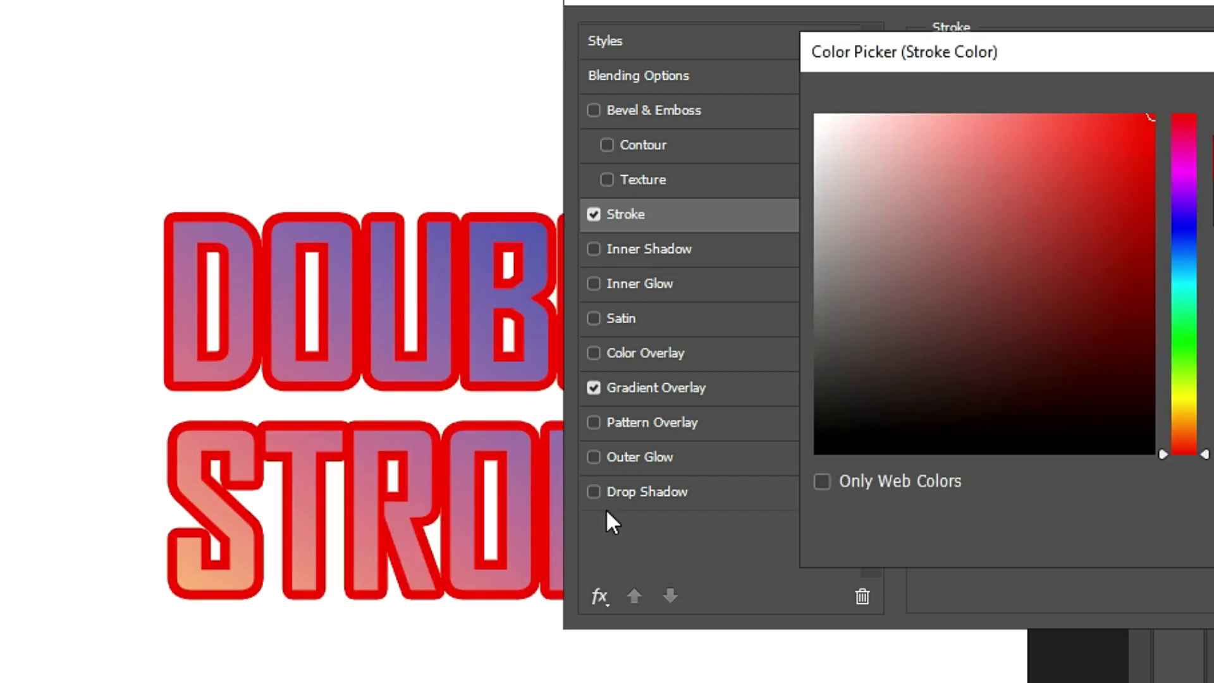
left_click_drag(1190, 289, 1192, 225)
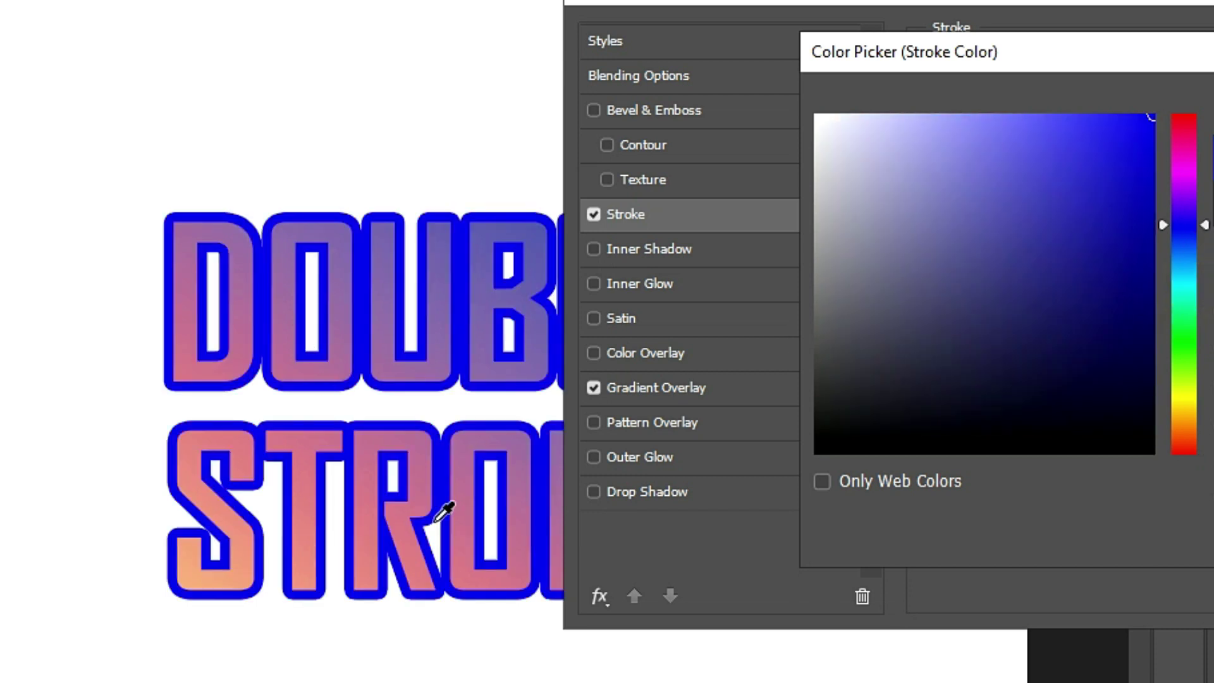
mouse_move(1199, 356)
left_mouse_down()
mouse_move(1189, 437)
mouse_move(1191, 410)
left_mouse_up()
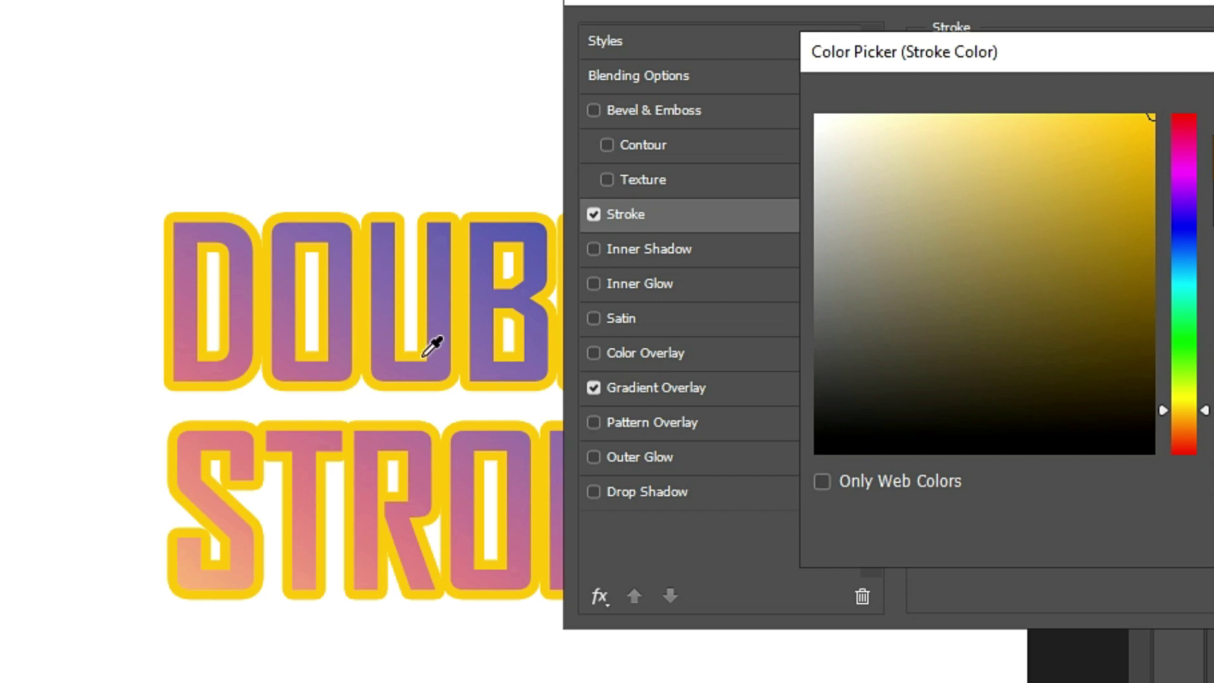
mouse_move(938, 260)
left_mouse_down()
mouse_move(766, 269)
mouse_move(759, 82)
left_mouse_up()
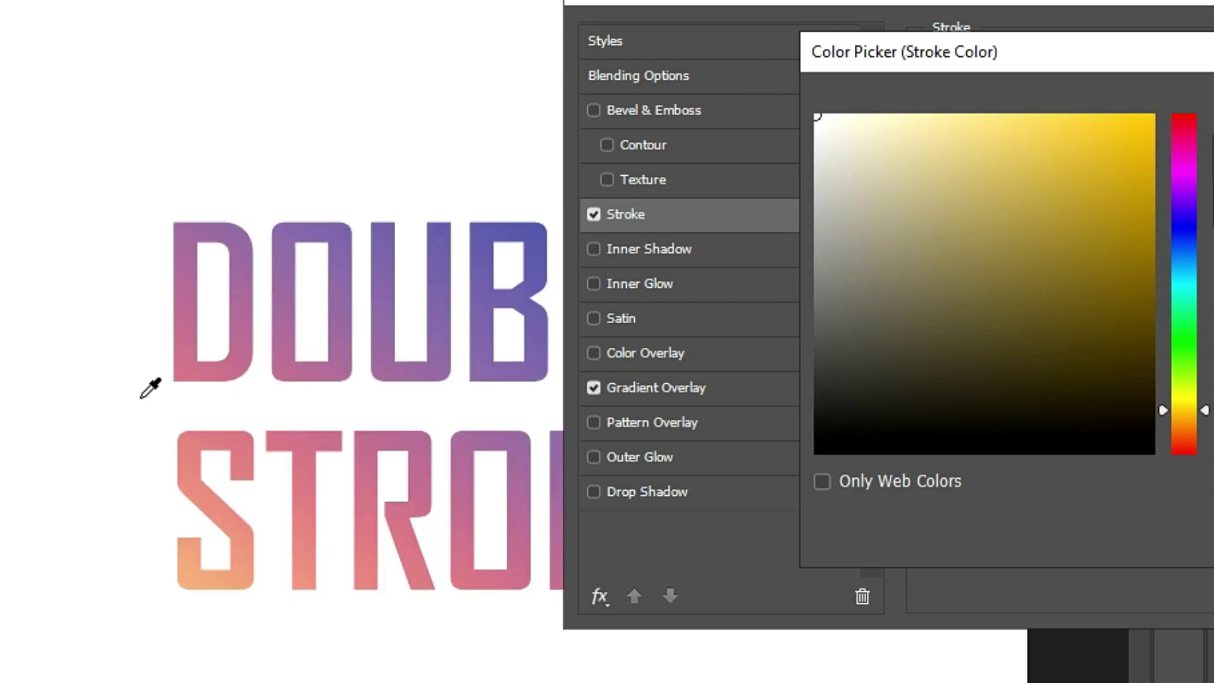
left_click(1151, 117)
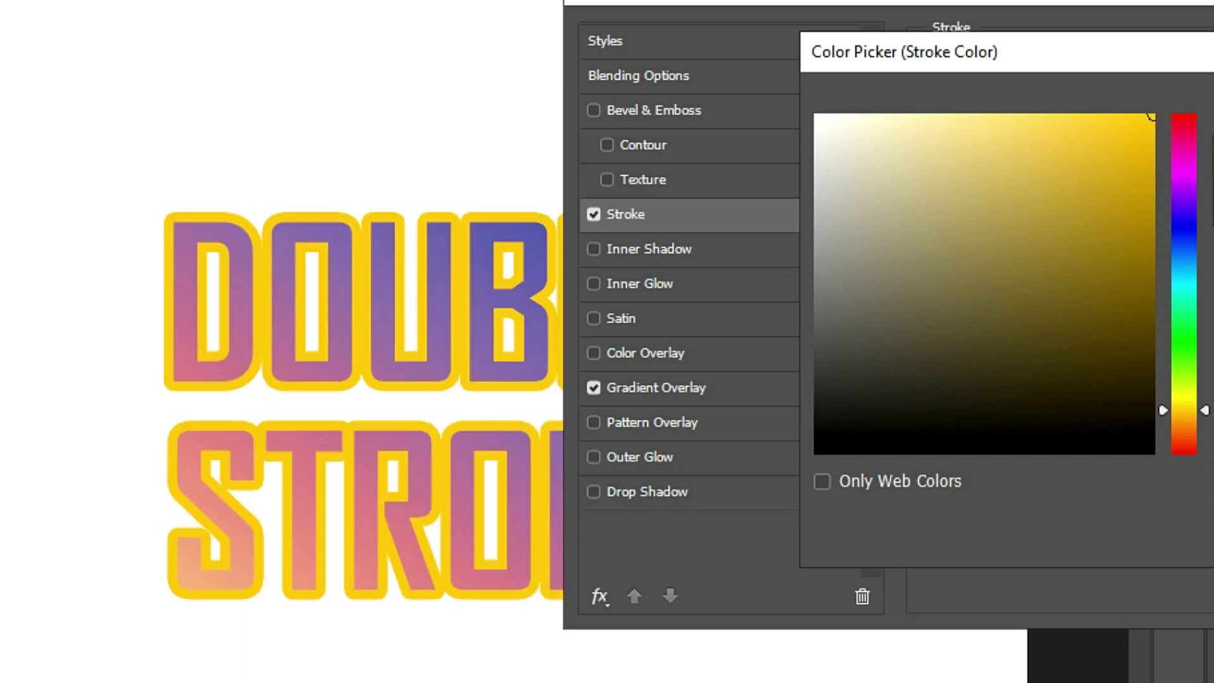
left_click(541, 338)
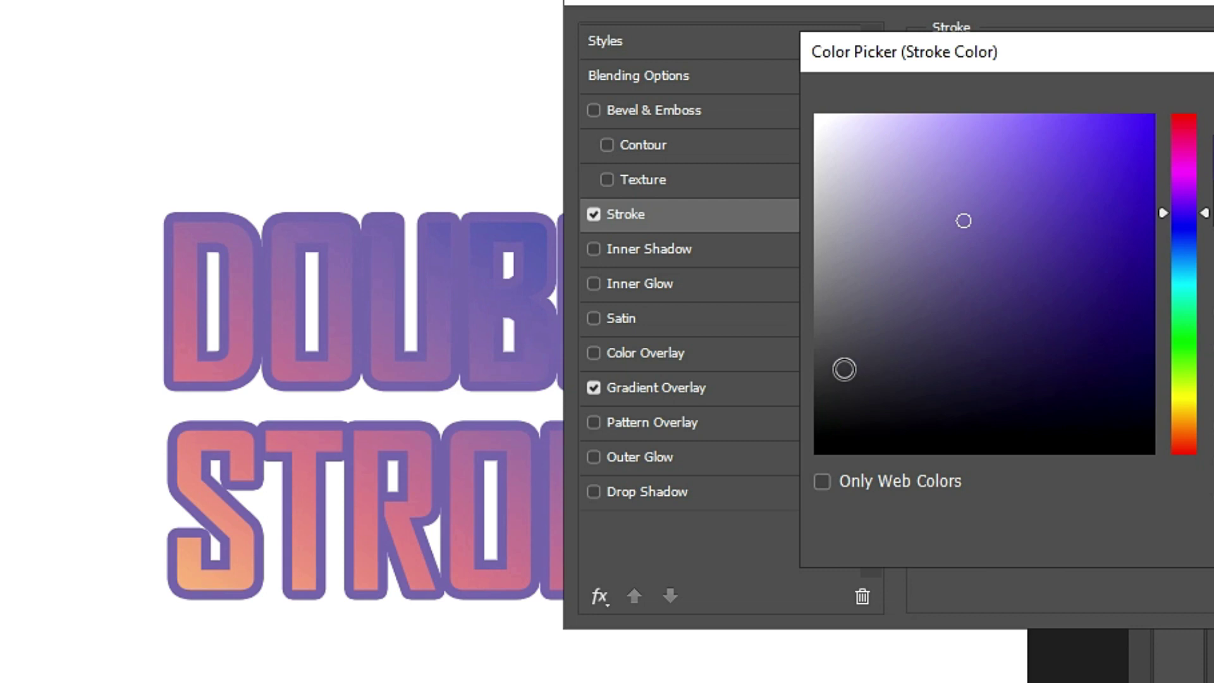
left_click(1180, 404)
left_click(1151, 117)
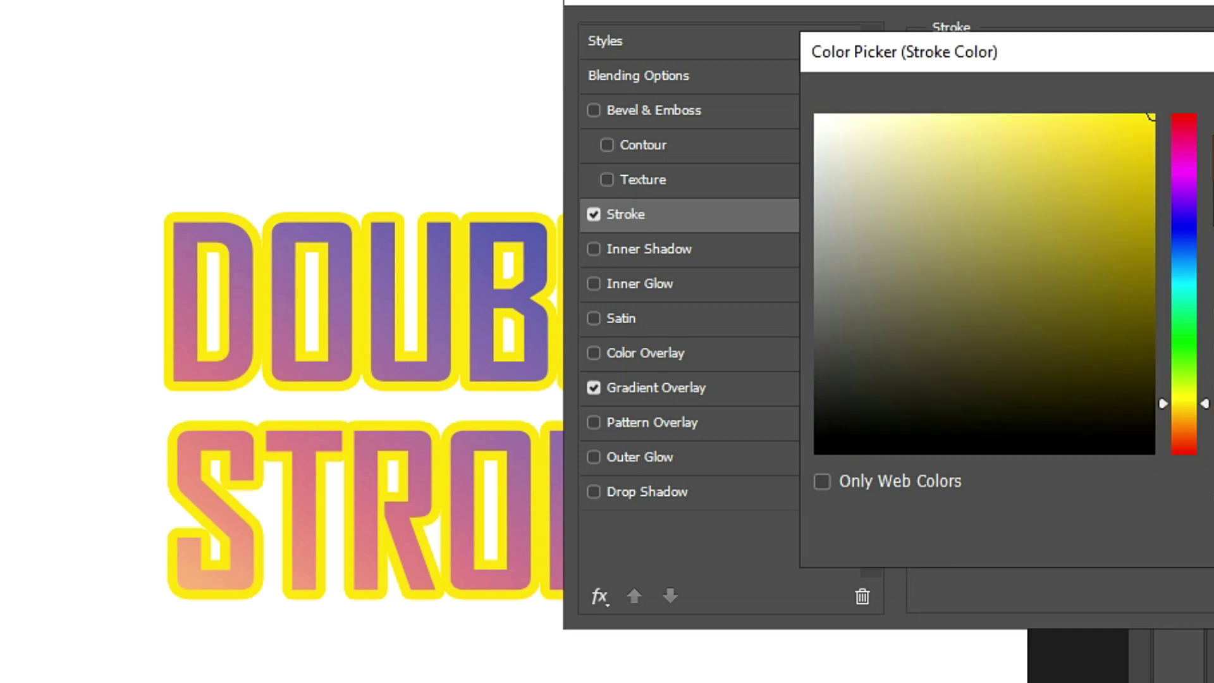
key("Return")
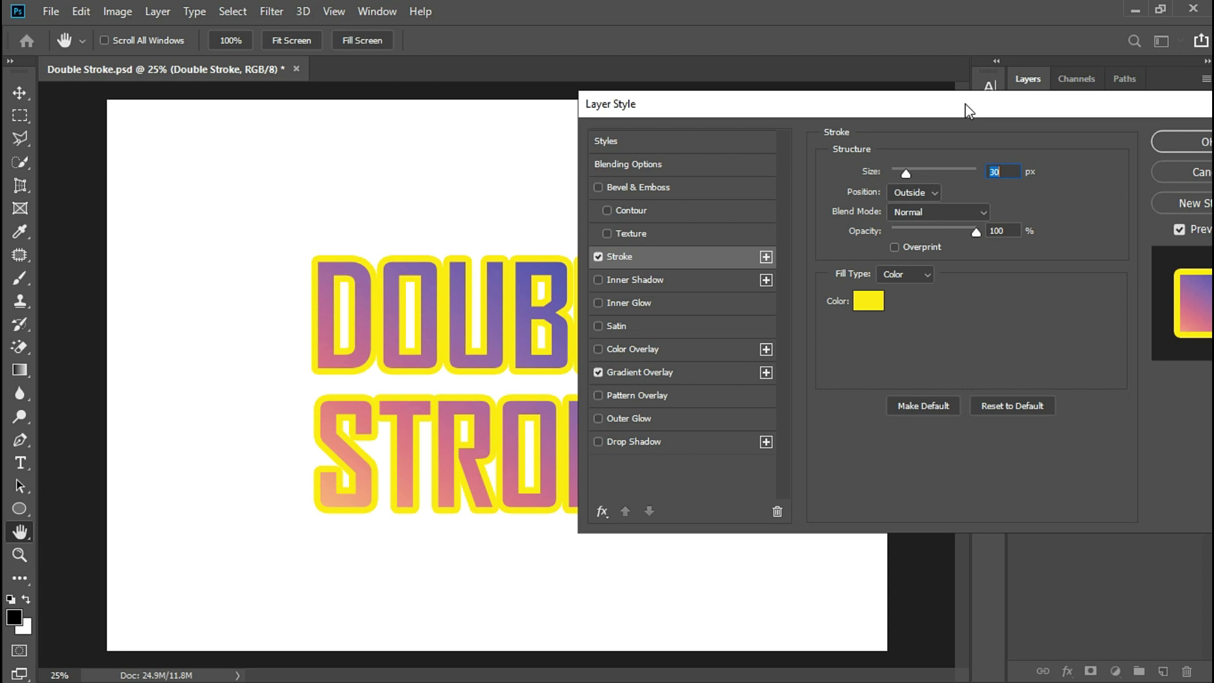
left_click_drag(1037, 109, 874, 118)
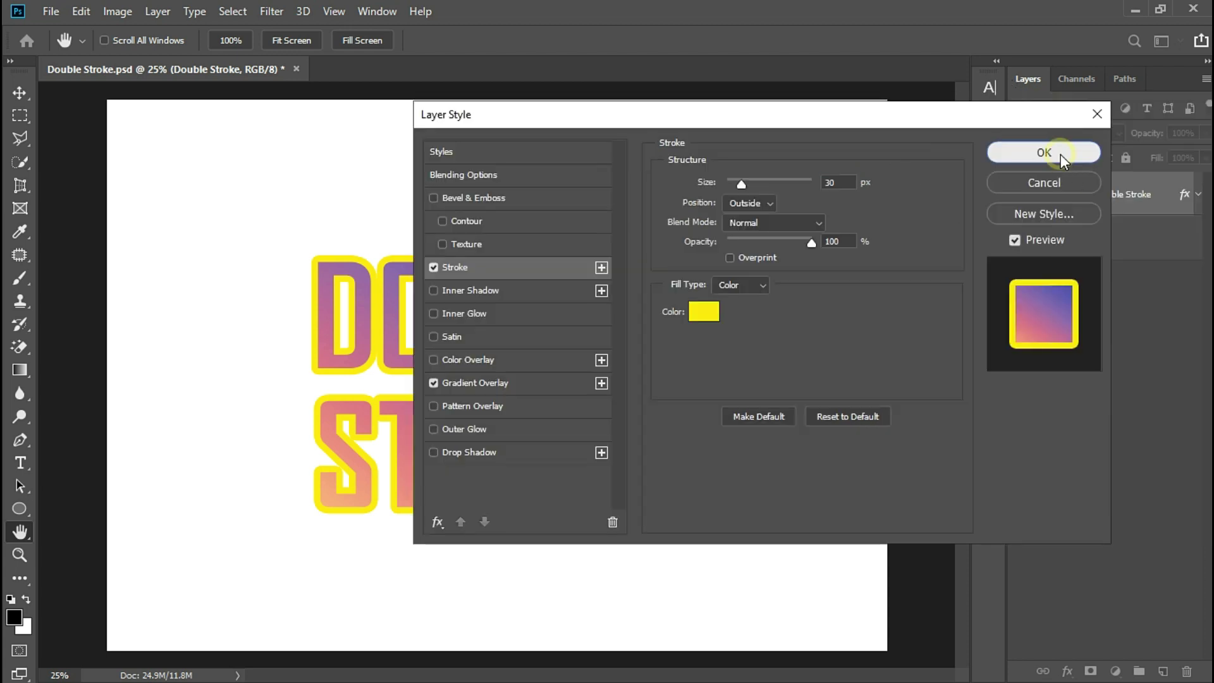
left_click(1057, 151)
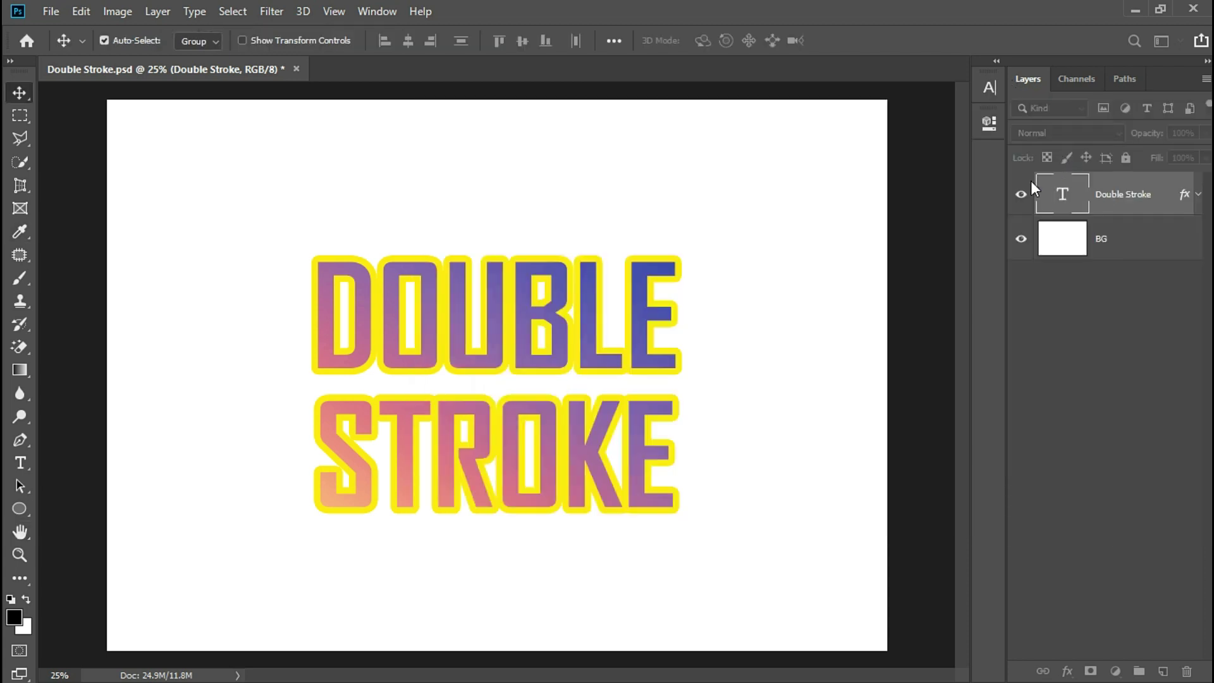
- Duplicate the Double Stroke layer as 'Double Stroke 02'
right_click(1175, 198)
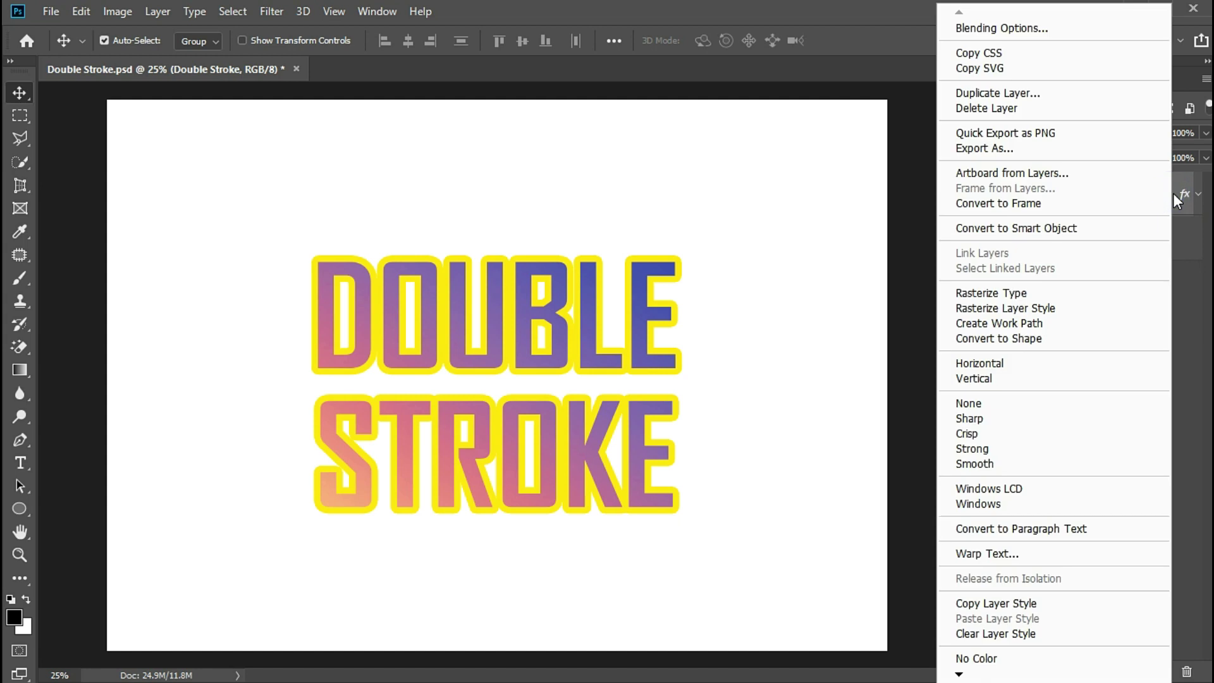
left_click(1089, 94)
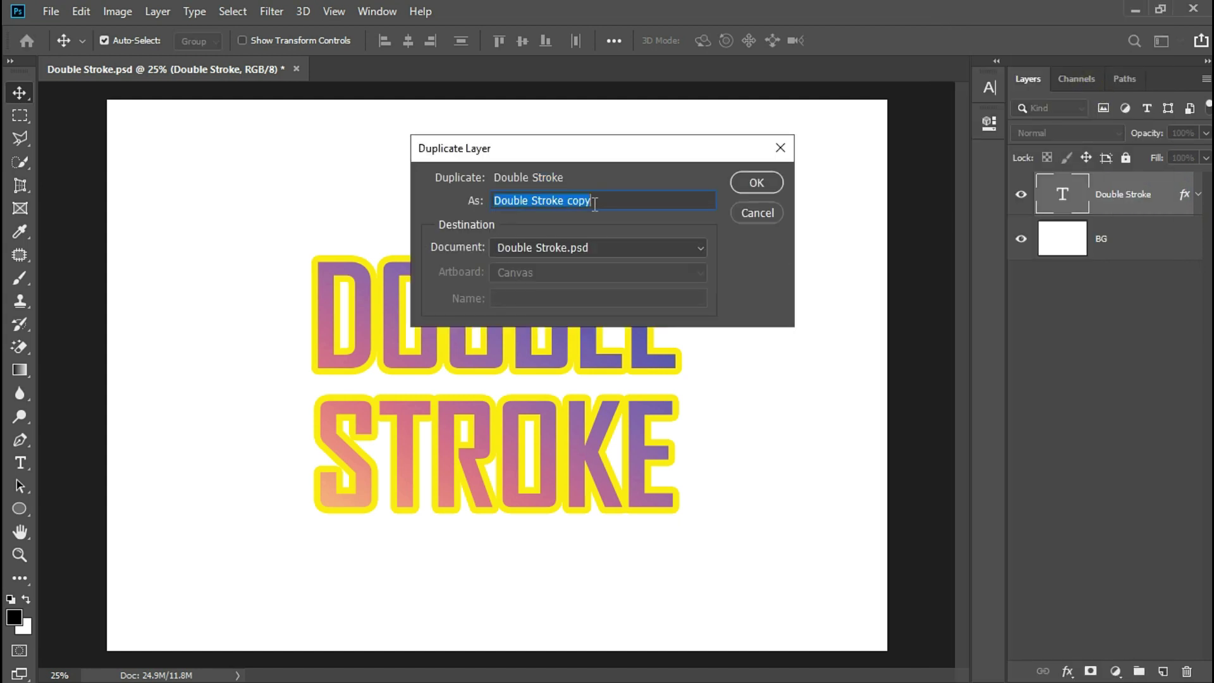
left_click(615, 194)
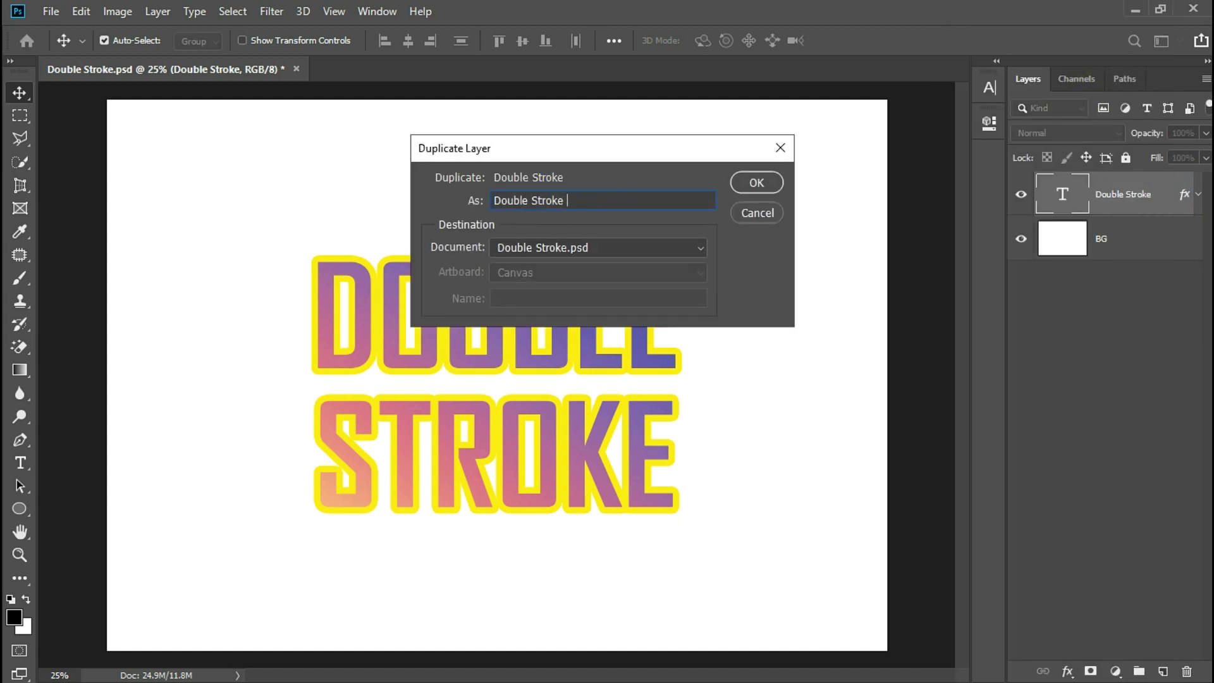
type("02")
key("Return")
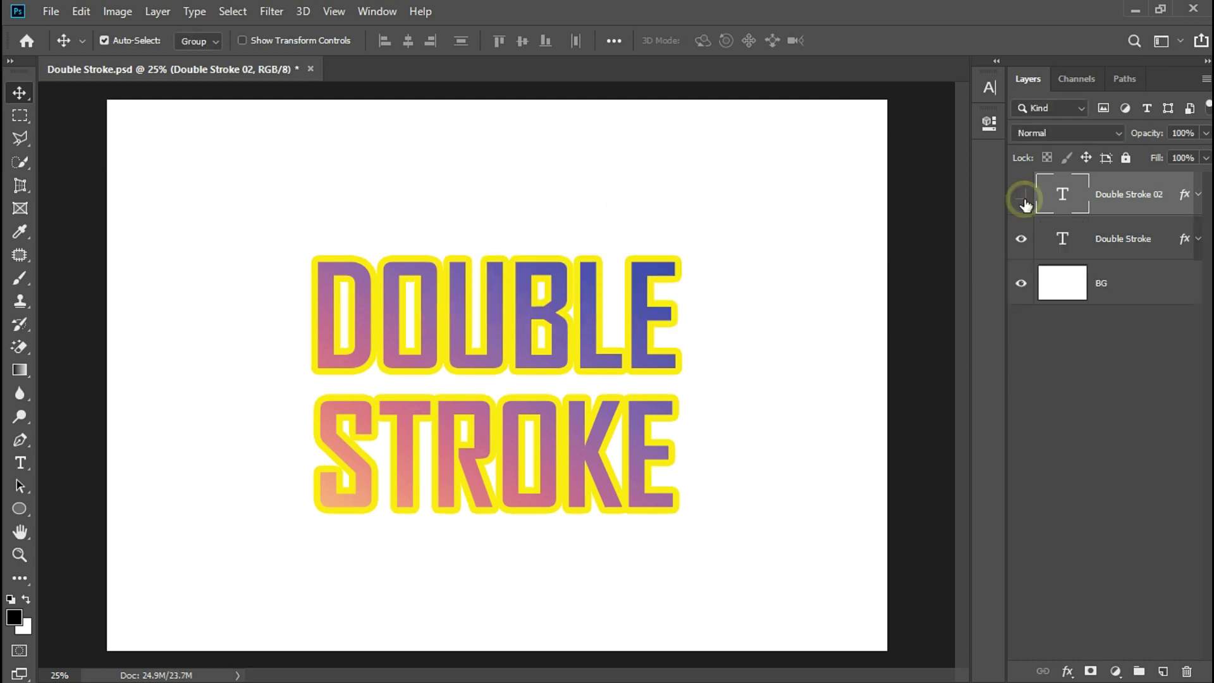
- On the original Double Stroke layer, set the stroke colour to black
left_click(1125, 244)
right_click(1171, 239)
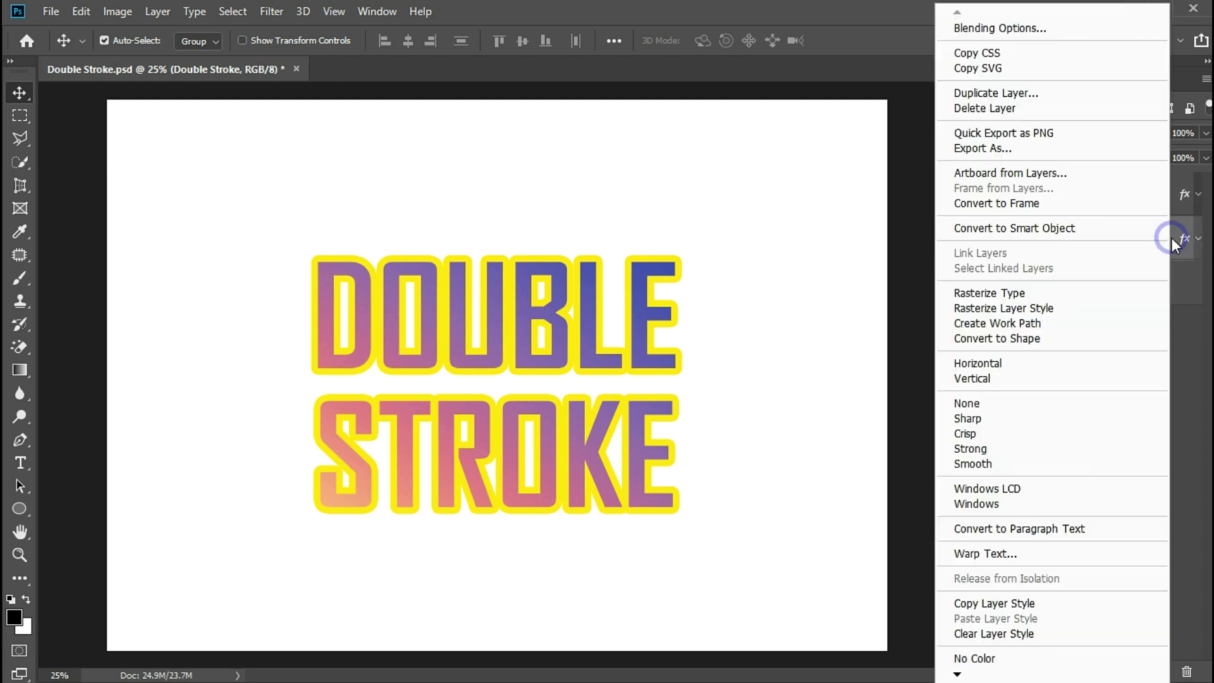
left_click(1080, 30)
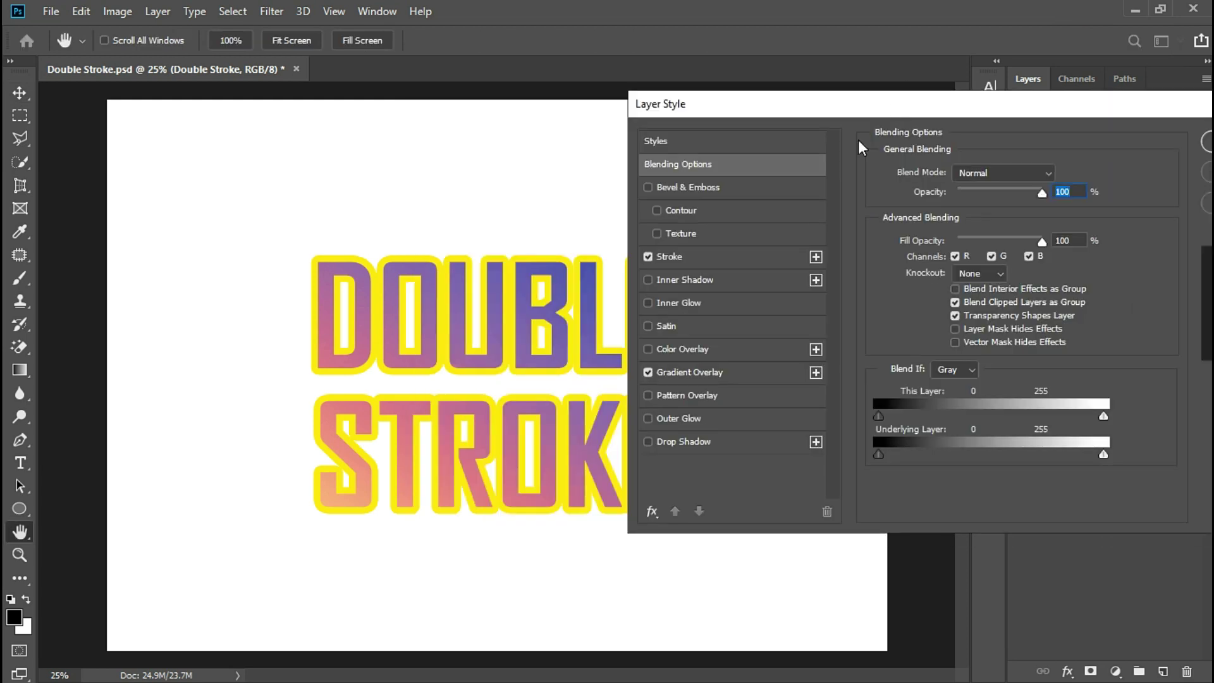
left_click(677, 255)
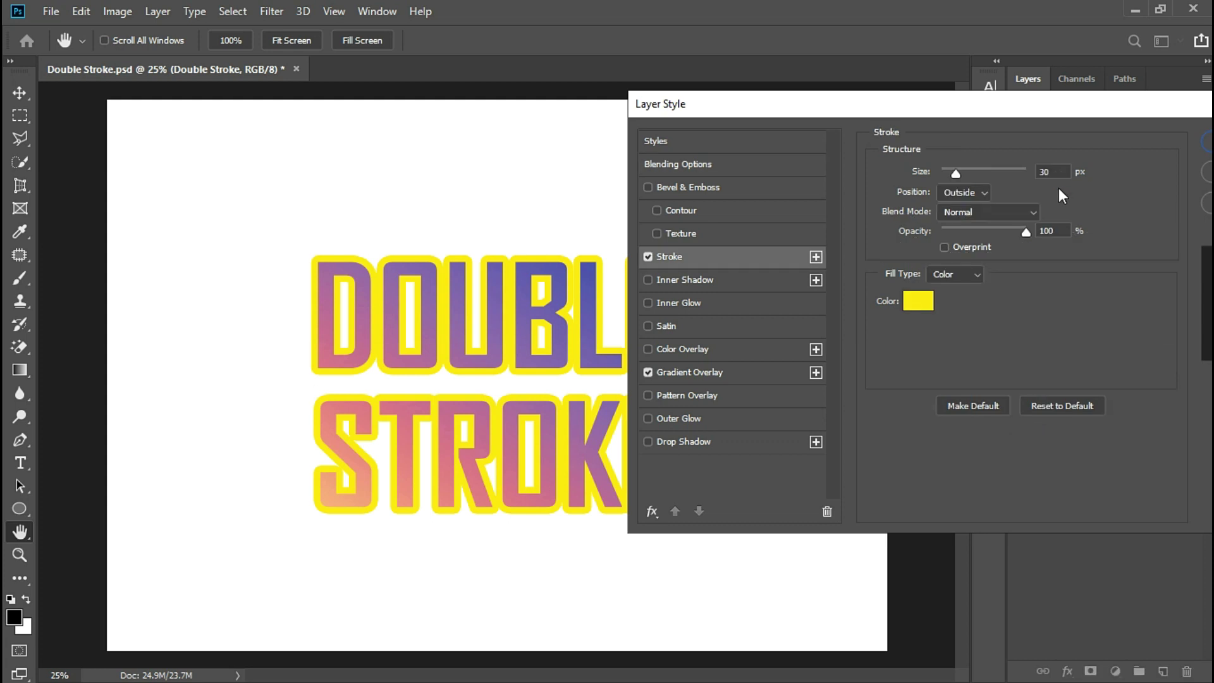
left_click(1073, 288)
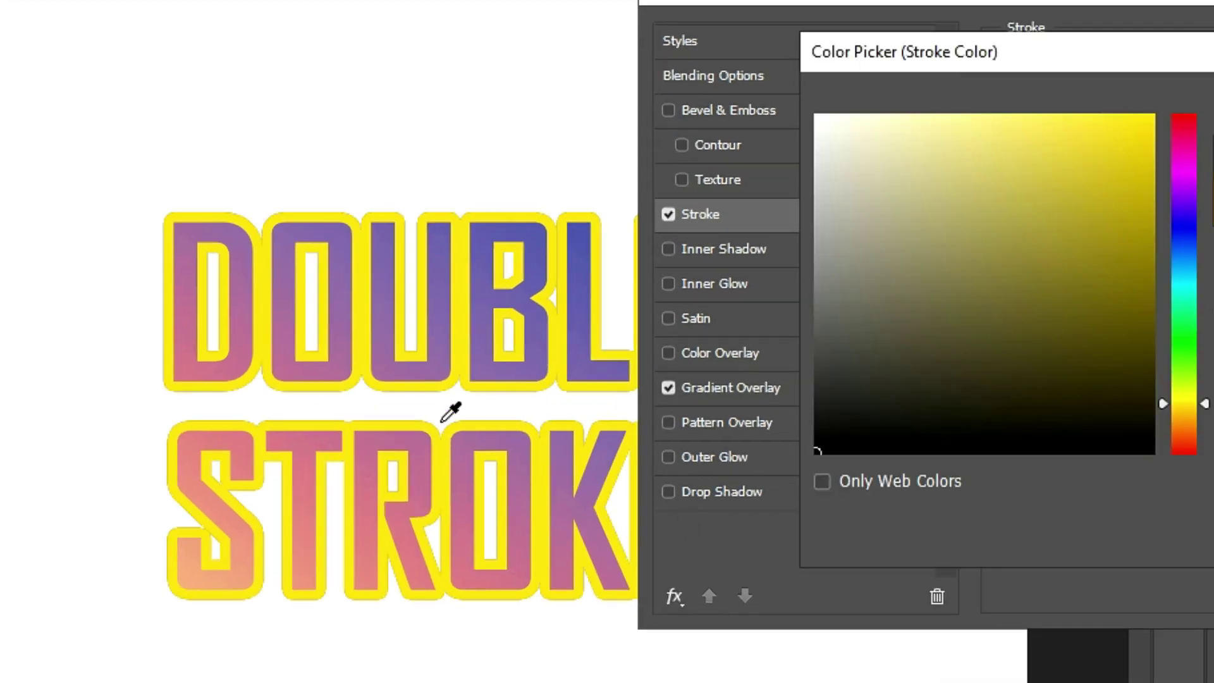
key("Return")
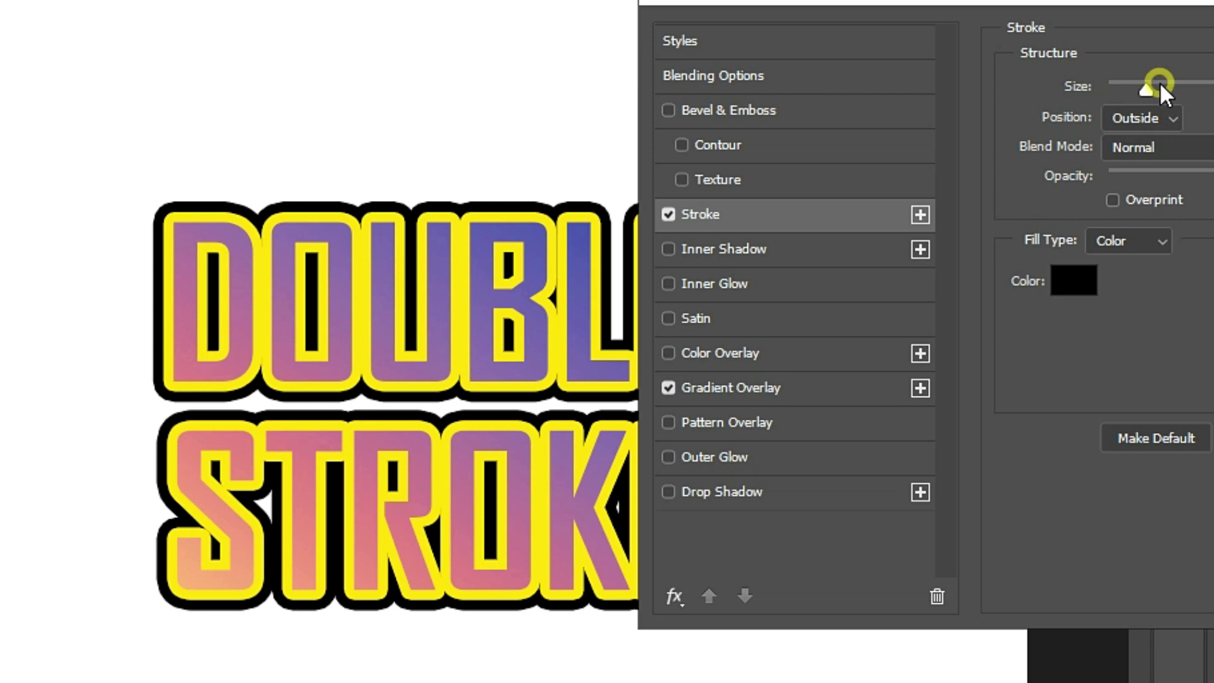
- Widen the black outside stroke to 95 px
left_click_drag(1160, 84, 1161, 86)
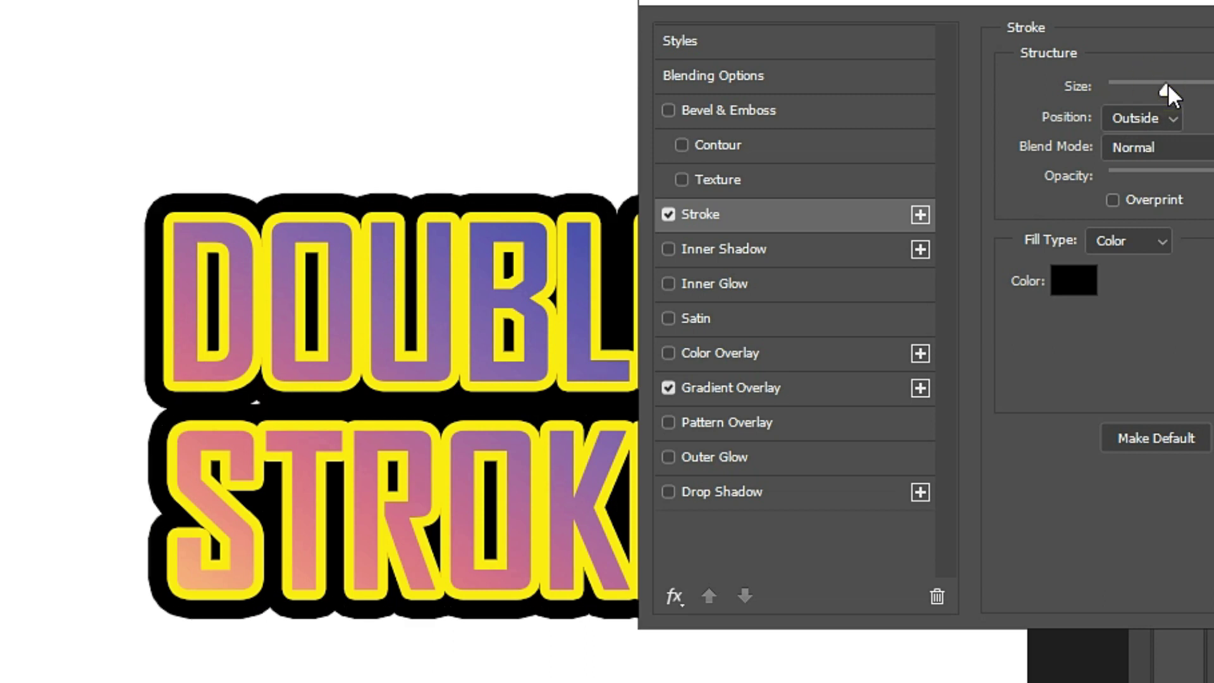
left_click_drag(713, 1, 978, 8)
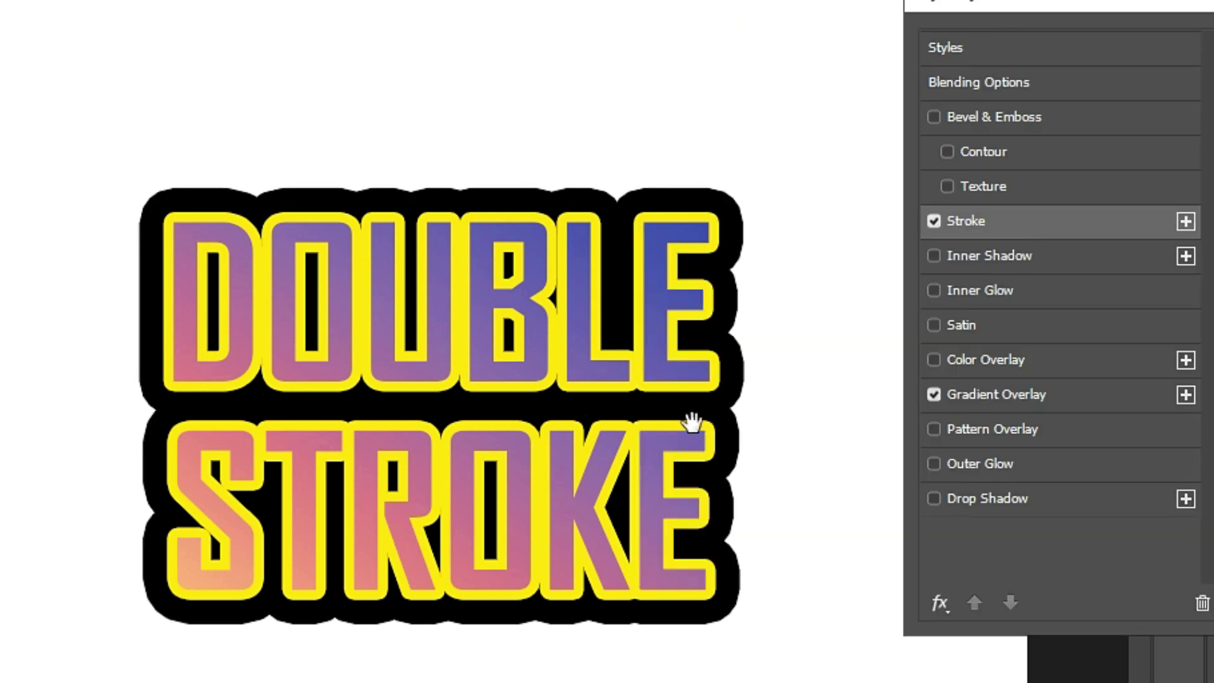
left_click_drag(1097, 6, 980, 1)
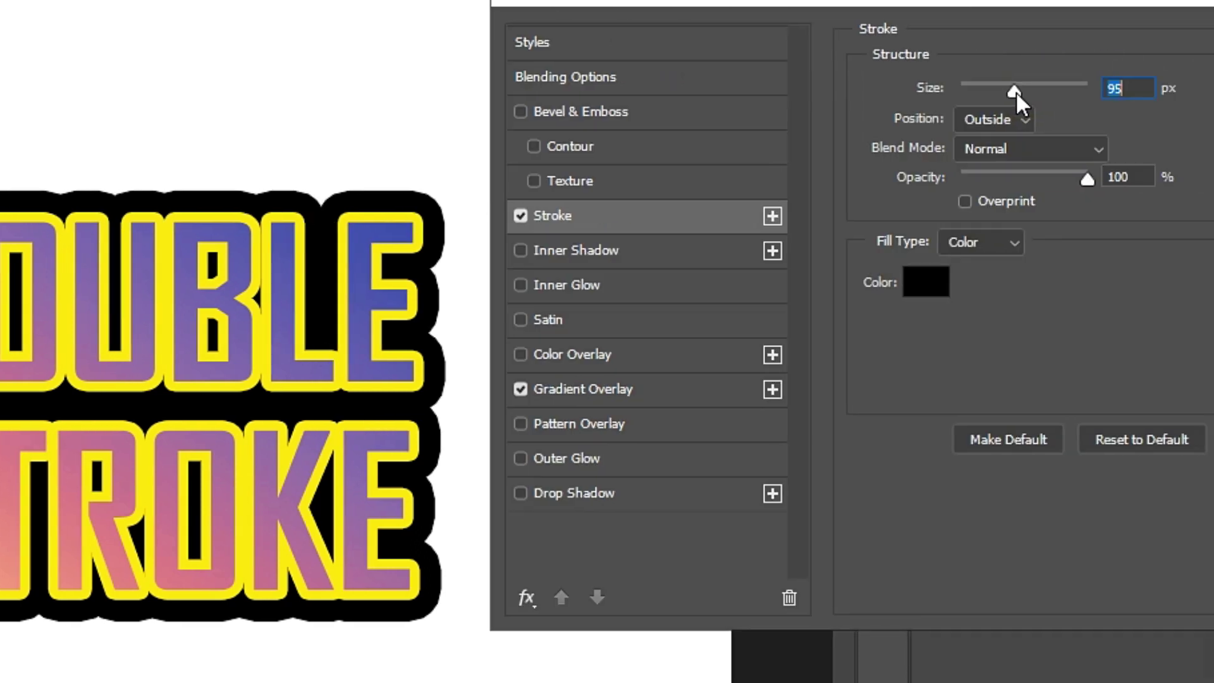
type("100")
left_click(947, 95)
left_click_drag(946, 95, 942, 95)
left_click(947, 95)
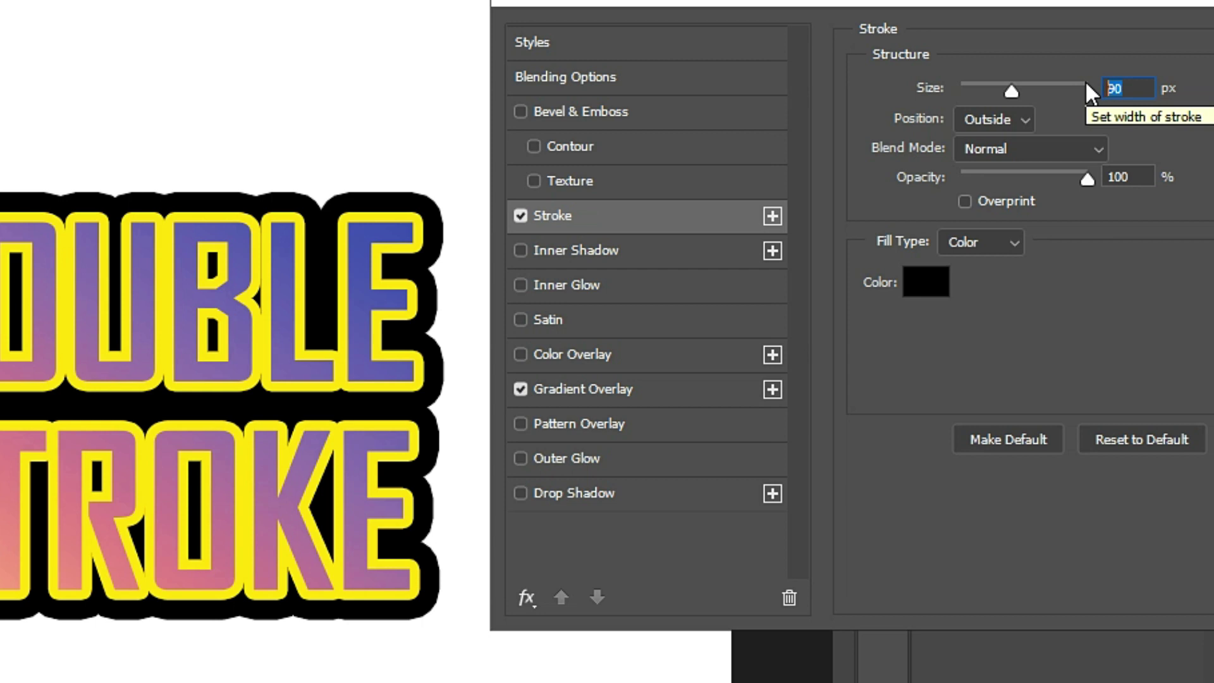
type("95")
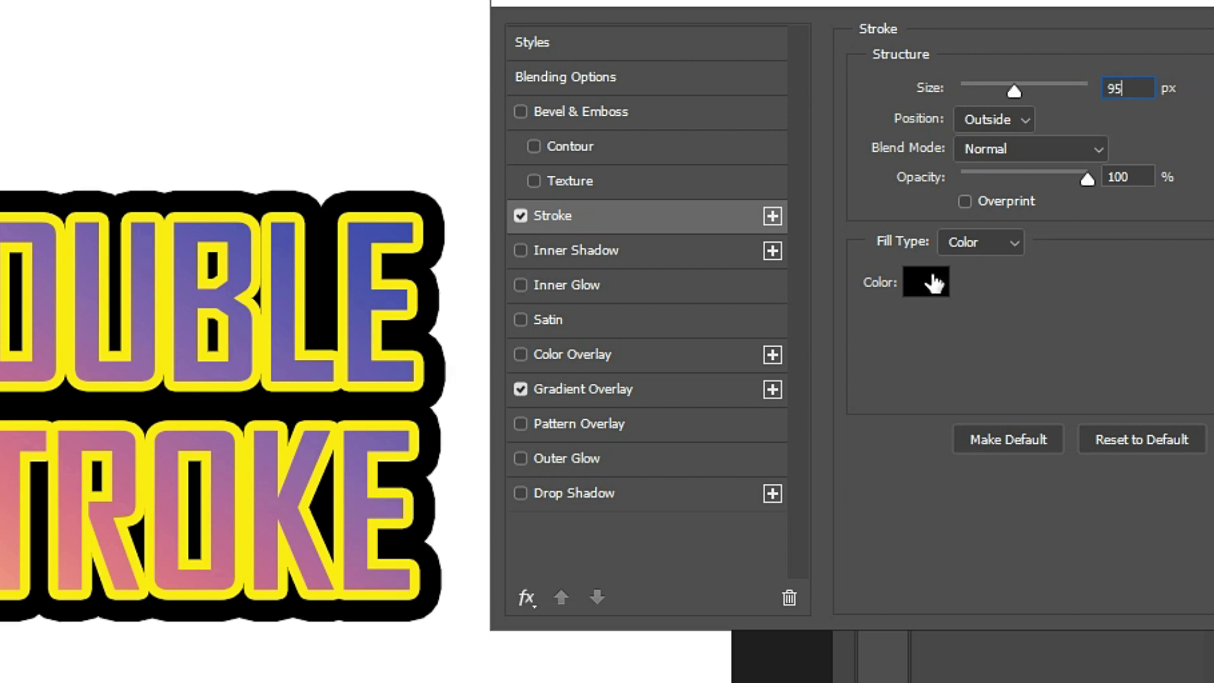
- Recolour the thick outer stroke dark purple (#1e003c) and apply the style
left_click(927, 283)
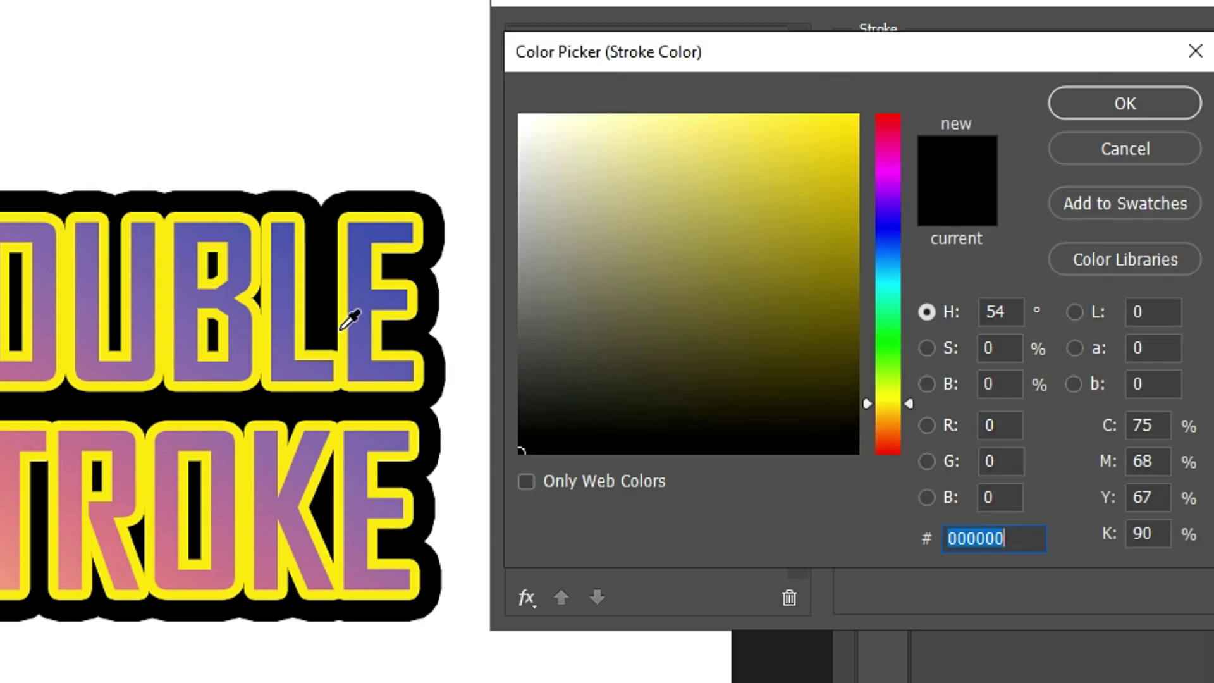
left_click(185, 370)
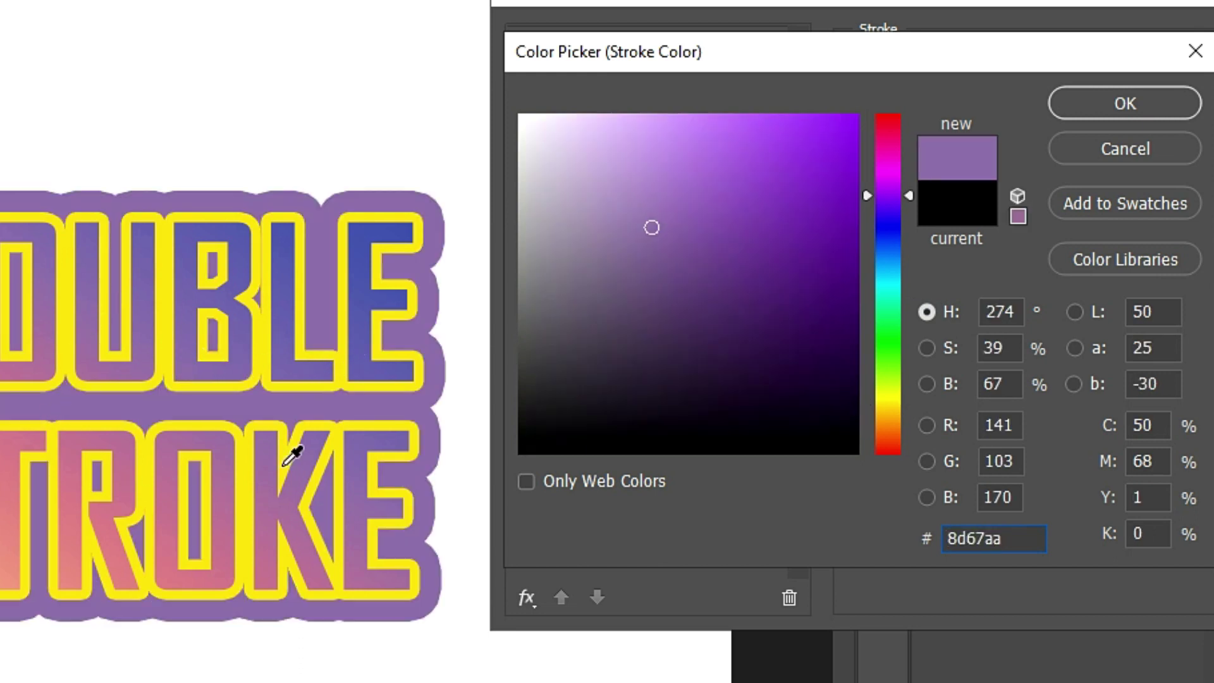
left_click(365, 286)
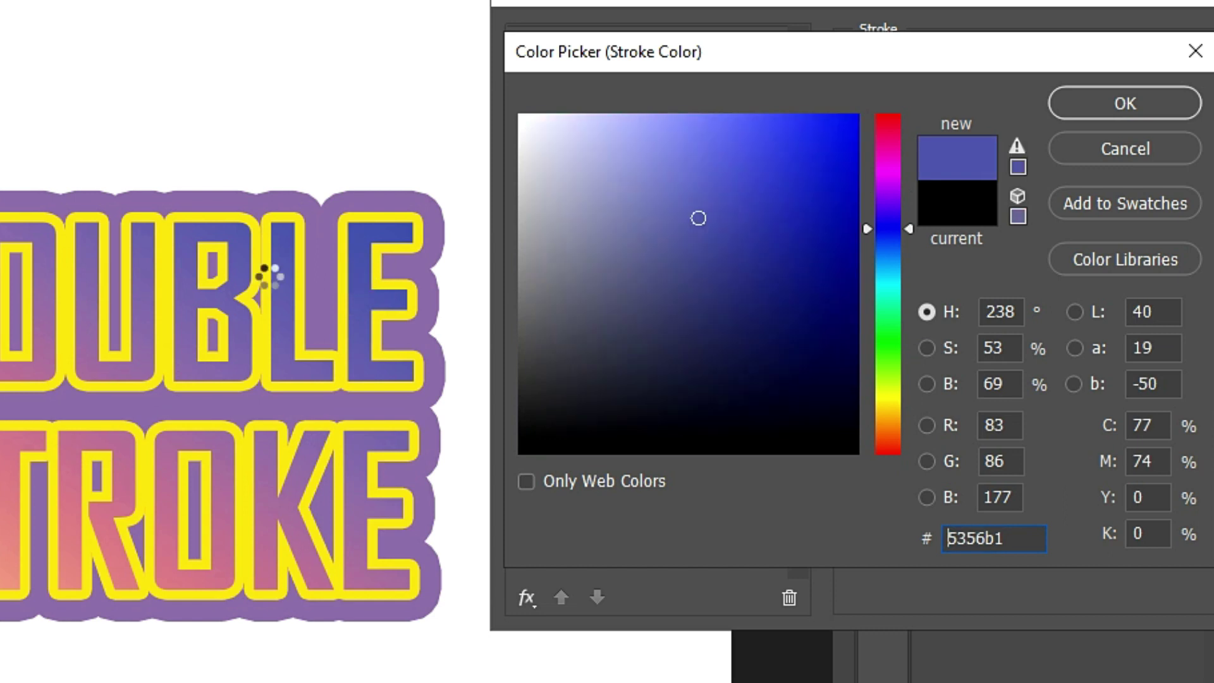
left_click(203, 370)
mouse_move(772, 326)
left_mouse_down()
mouse_move(856, 341)
mouse_move(867, 381)
left_mouse_up()
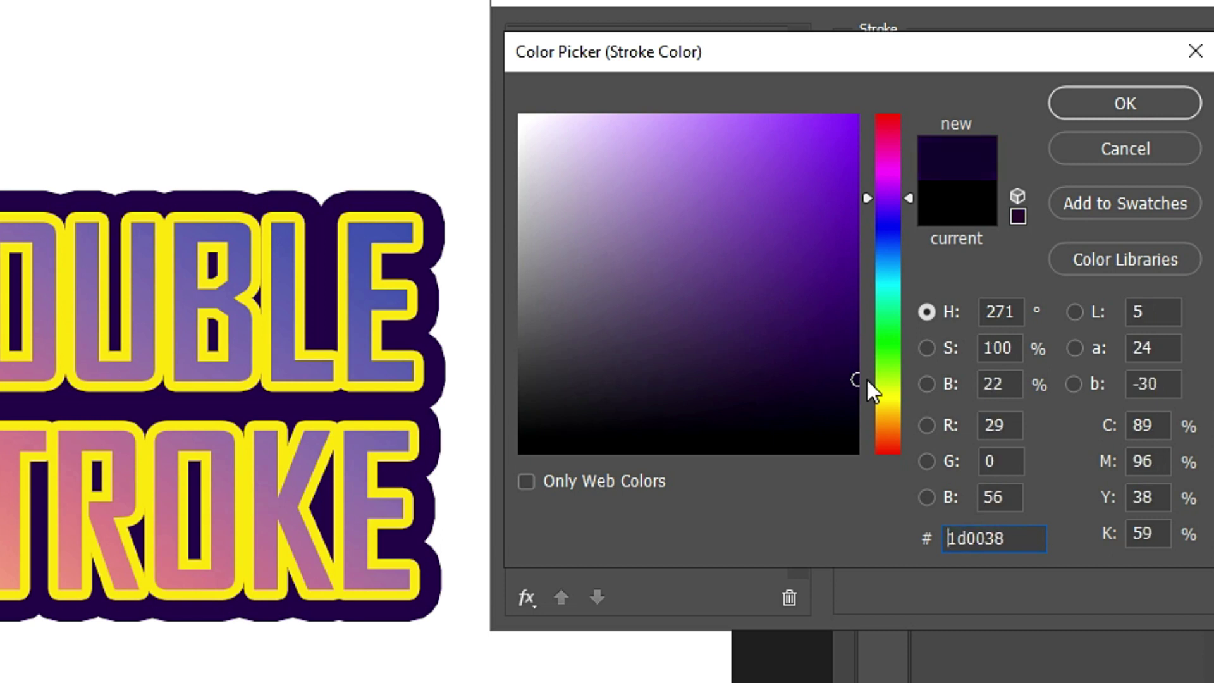
double_click(999, 425)
type("30")
key("Tab")
key("Tab")
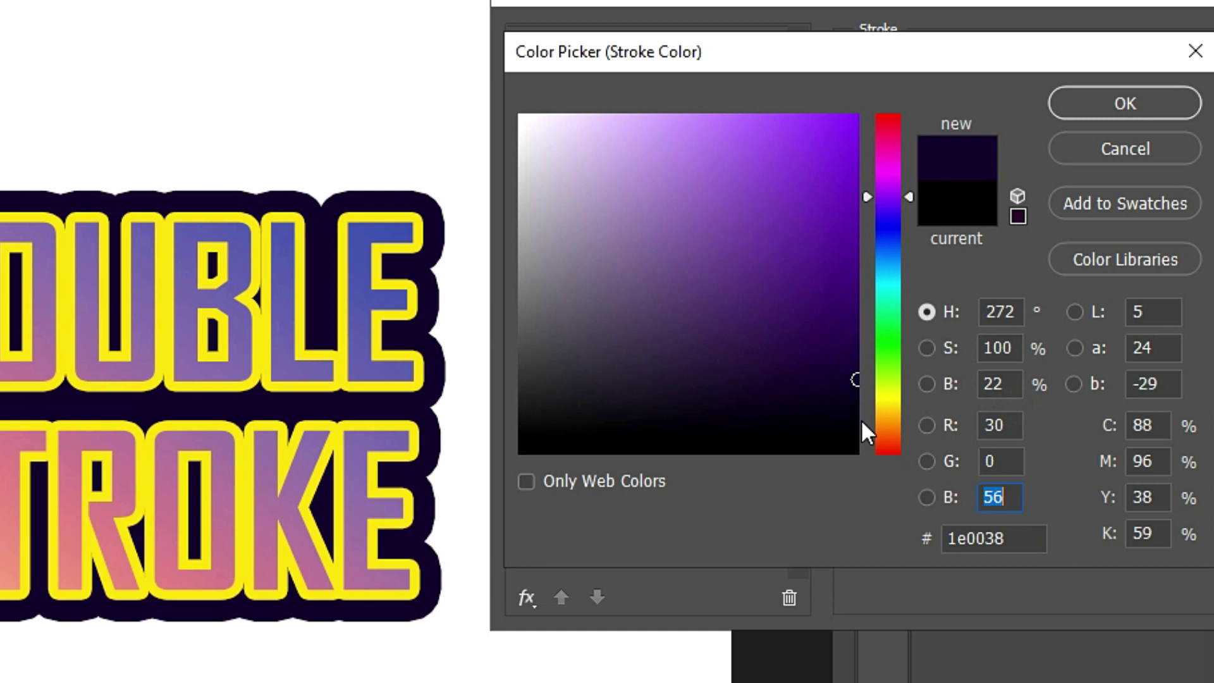
type("60")
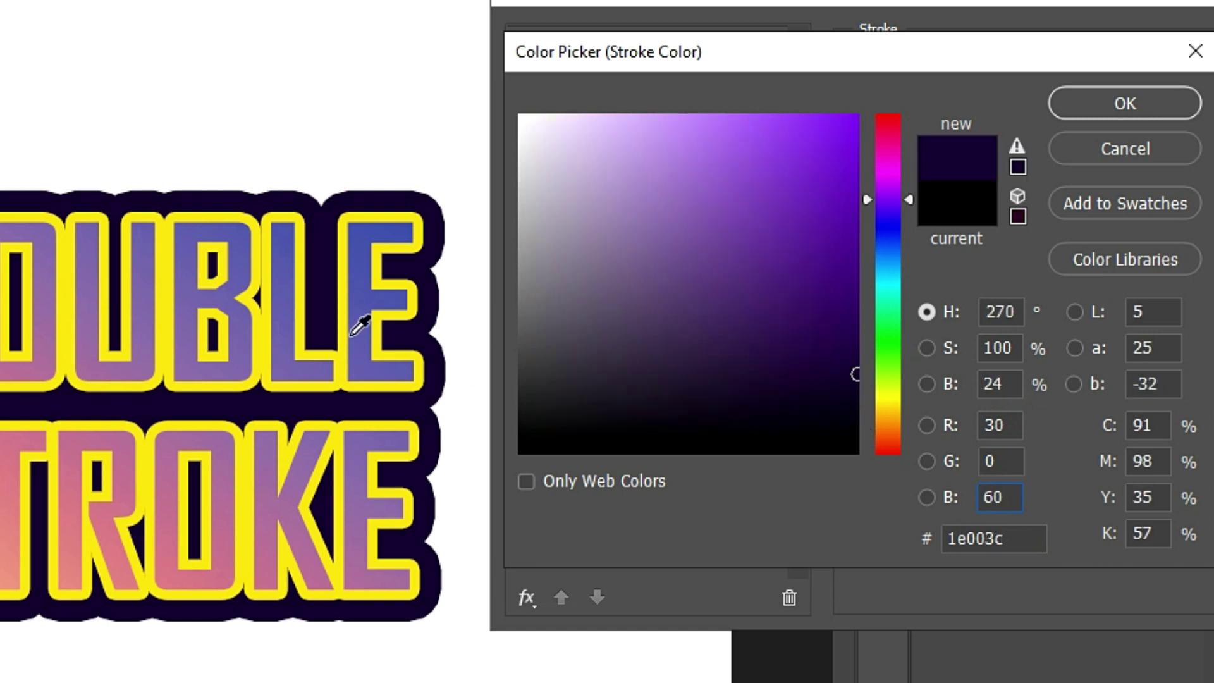
left_click(1079, 111)
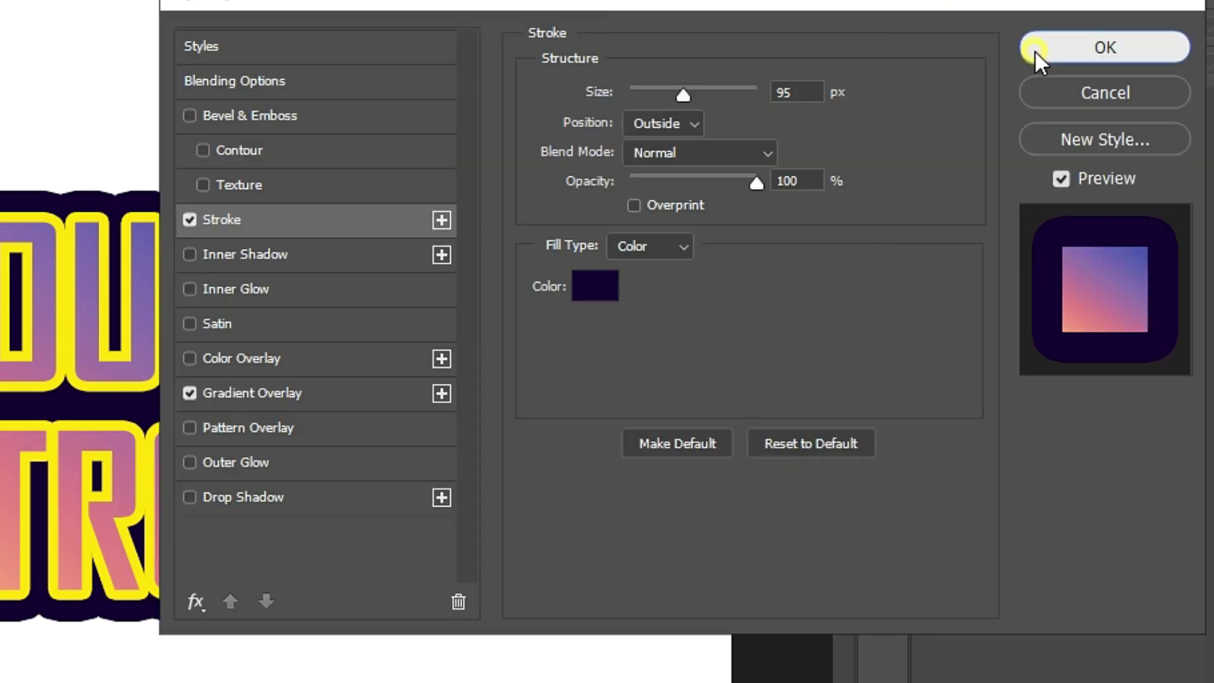
left_click(1035, 51)
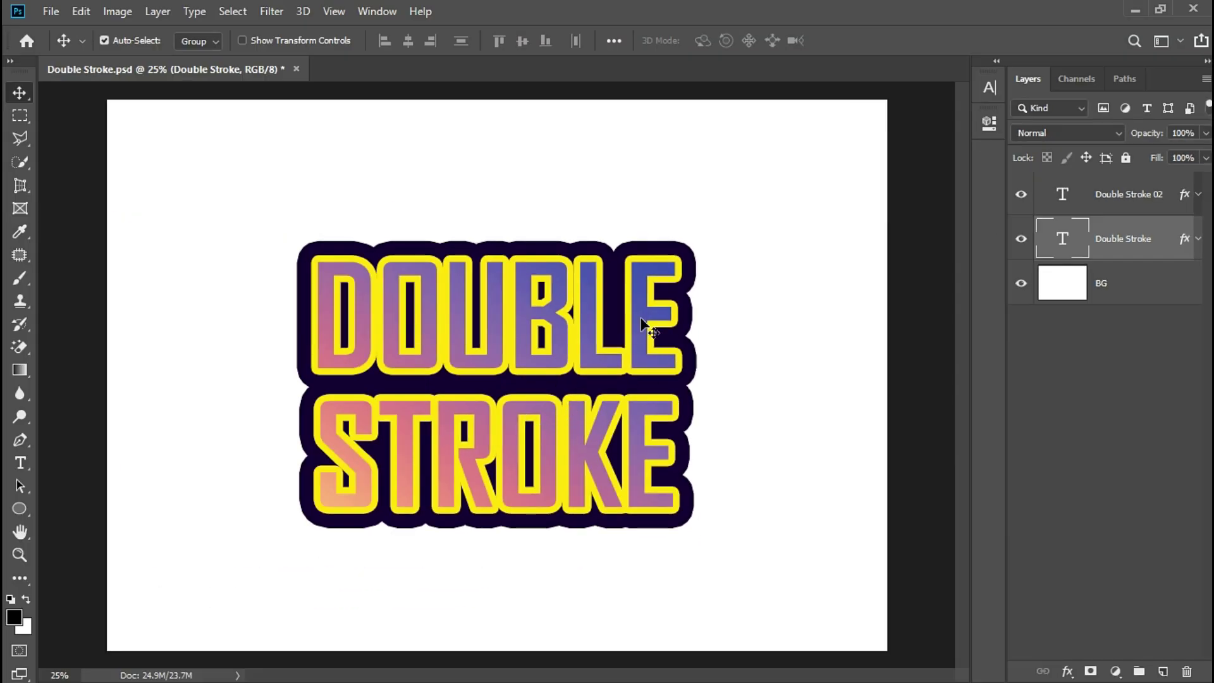
- Open the Stroke settings for the Double Stroke 02 layer, cancelling an accidental duplicate
left_click(1126, 196)
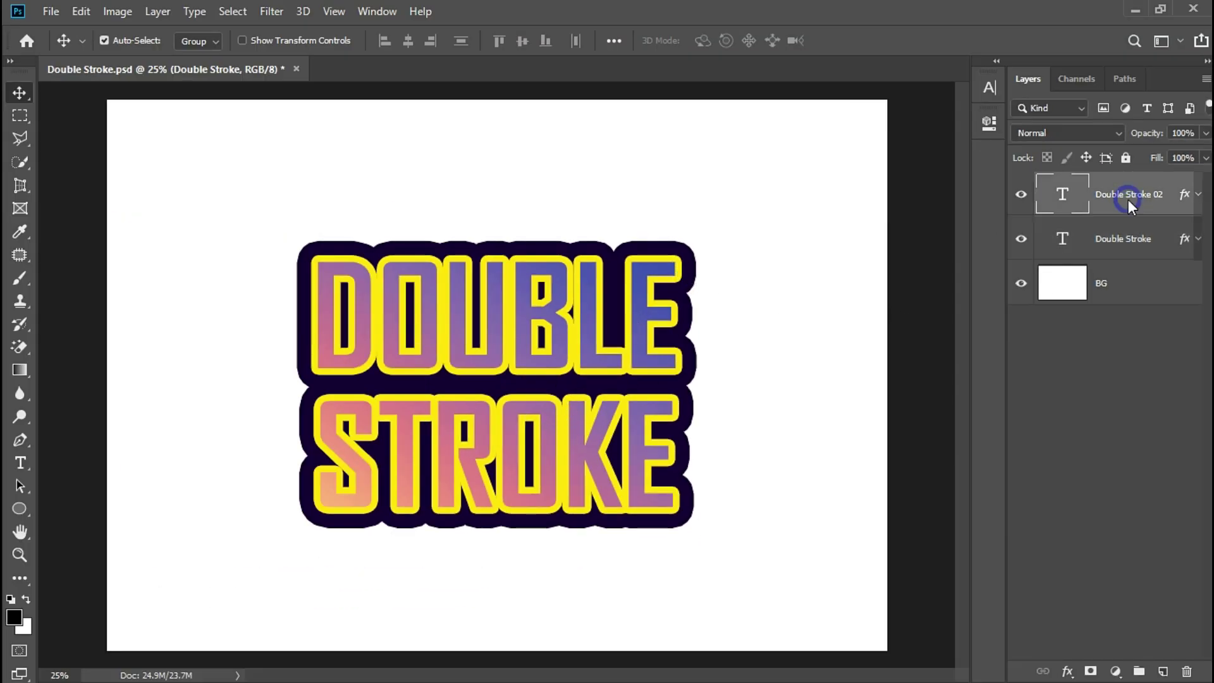
right_click(1125, 196)
left_click(1003, 92)
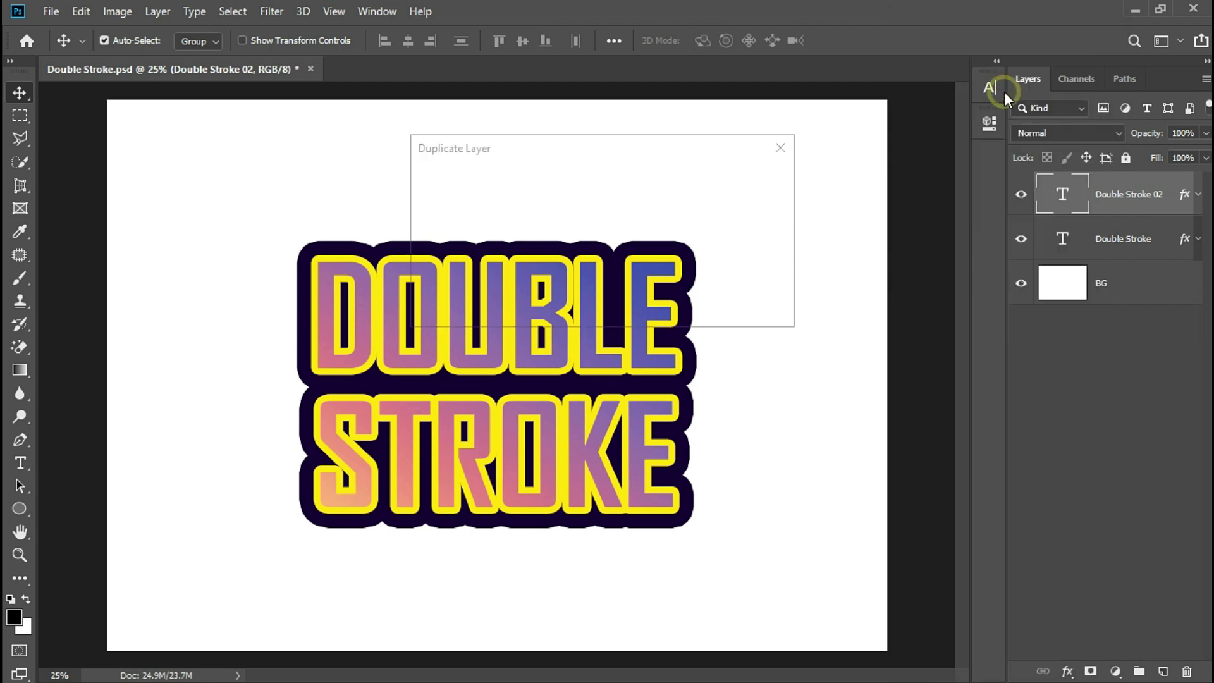
left_click(745, 213)
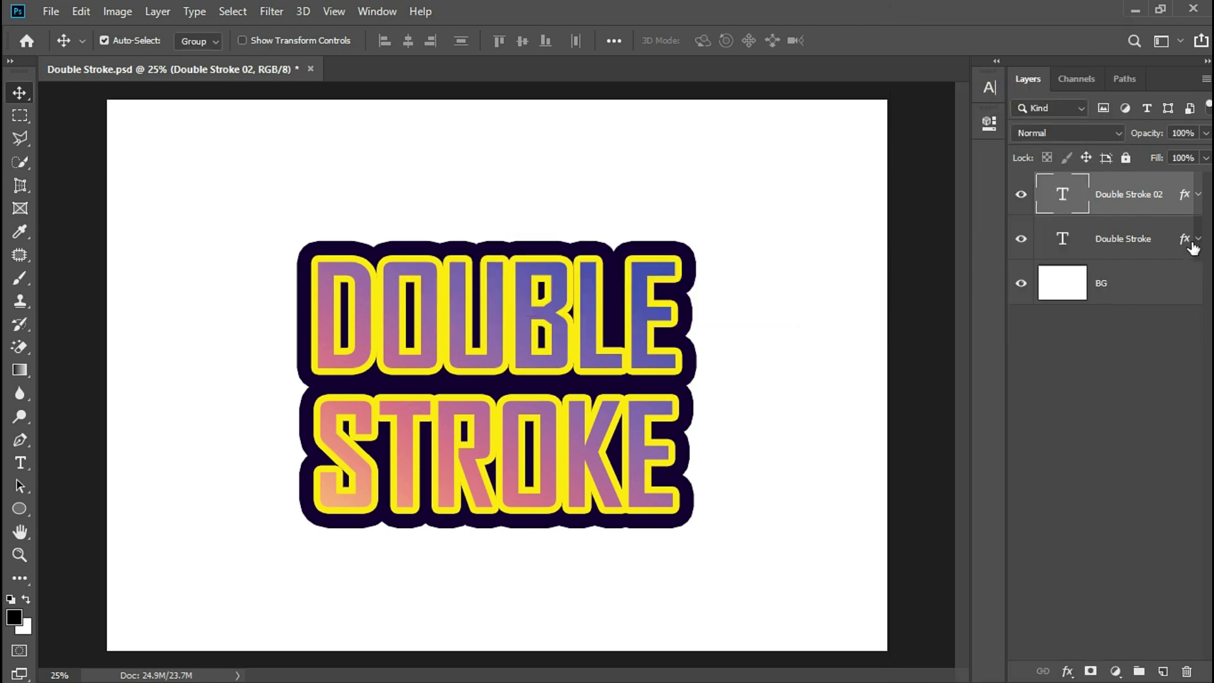
right_click(1170, 208)
left_click(1028, 30)
left_click_drag(766, 117, 927, 95)
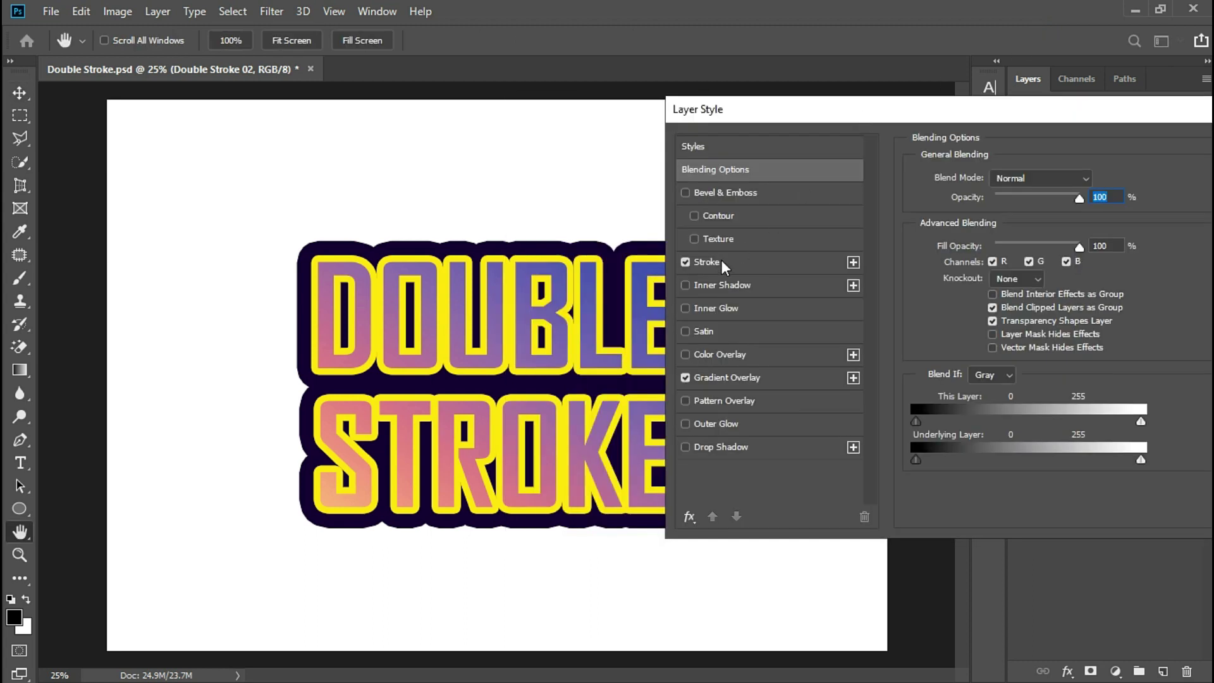
left_click(712, 263)
left_click_drag(736, 116, 851, 116)
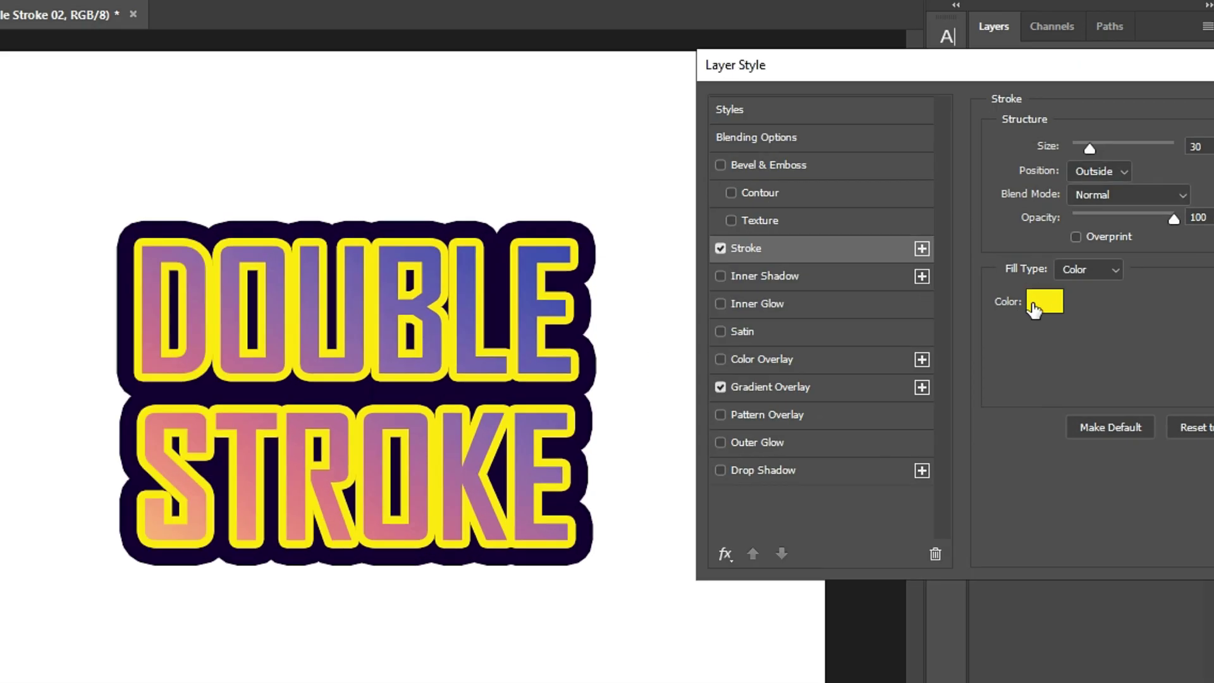
- Preview white, magenta and cyan stroke colours, then keep yellow #ffe600
left_click(1034, 309)
left_click(407, 10)
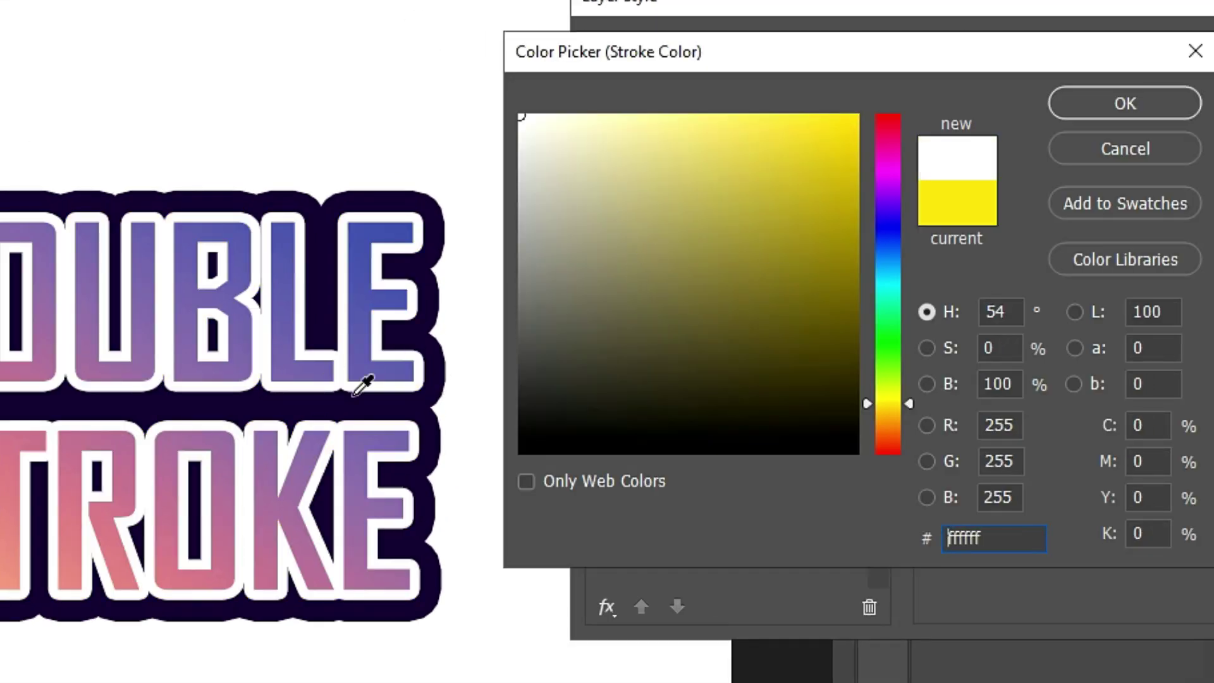
mouse_move(772, 255)
left_mouse_down()
mouse_move(927, 154)
mouse_move(893, 126)
left_mouse_up()
left_click(893, 163)
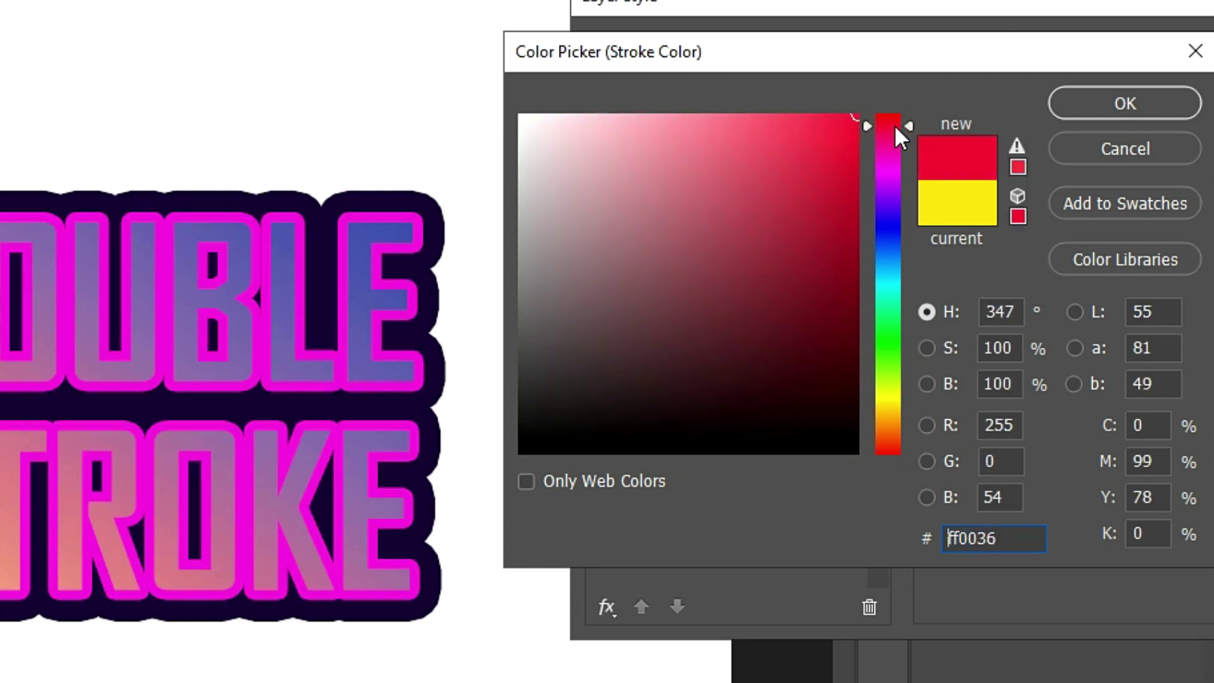
left_click(892, 308)
mouse_move(892, 307)
left_mouse_down()
mouse_move(891, 269)
mouse_move(886, 393)
left_mouse_up()
left_click(980, 207)
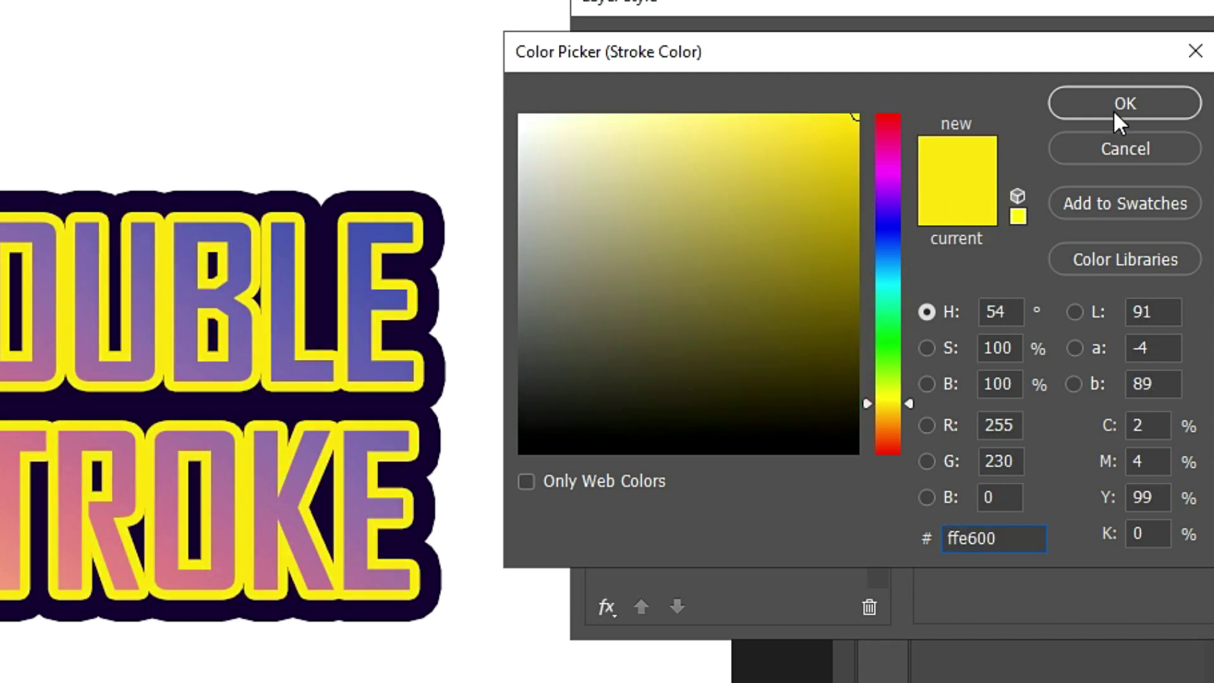
left_click(1113, 108)
- Thin the yellow stroke to 15 px and apply the style
left_click_drag(1066, 102, 1054, 101)
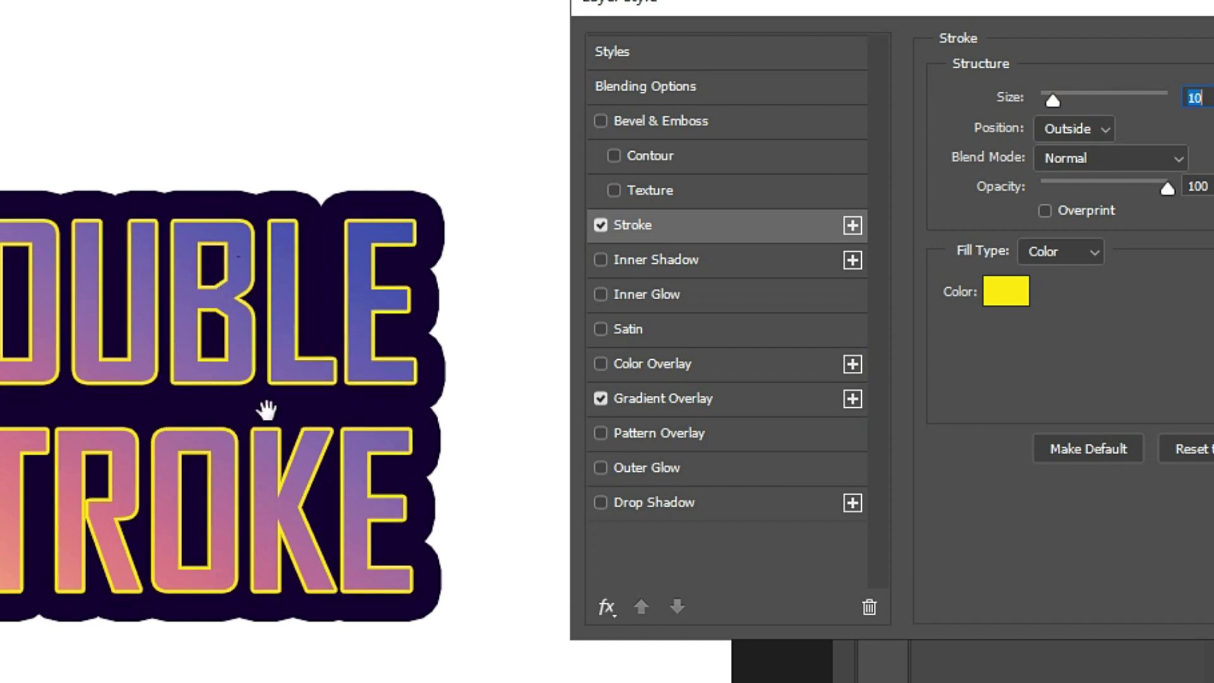
left_click_drag(1053, 101, 1056, 101)
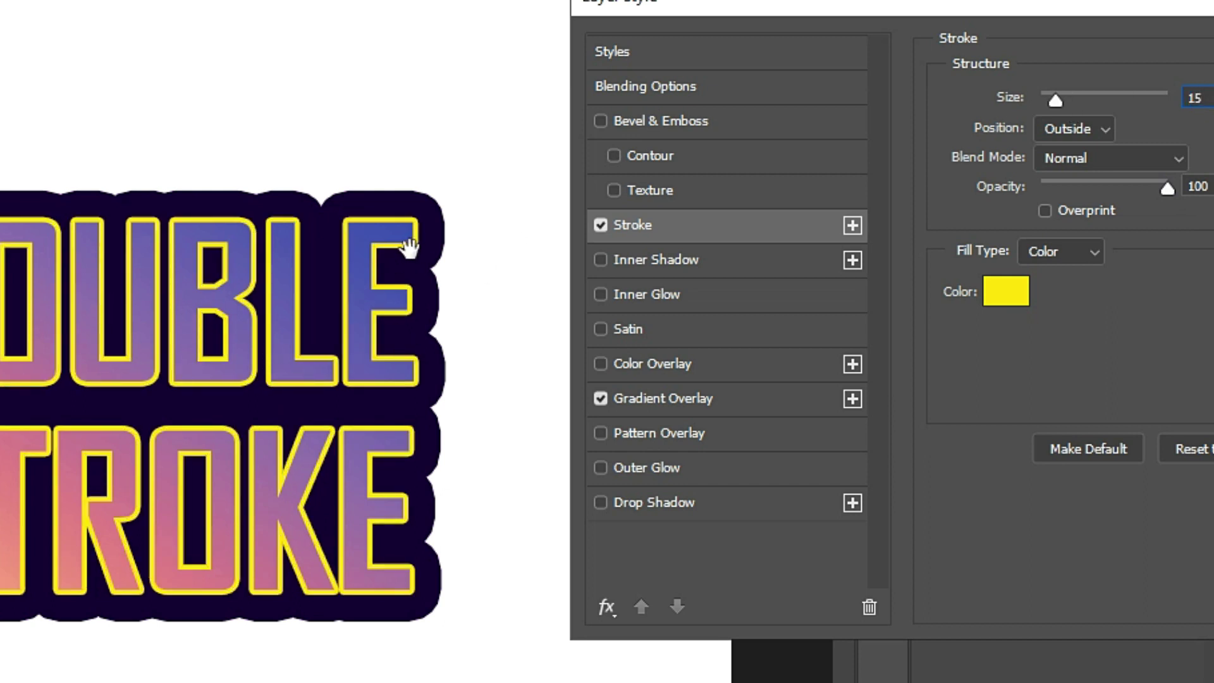
left_click_drag(604, 5, 540, 2)
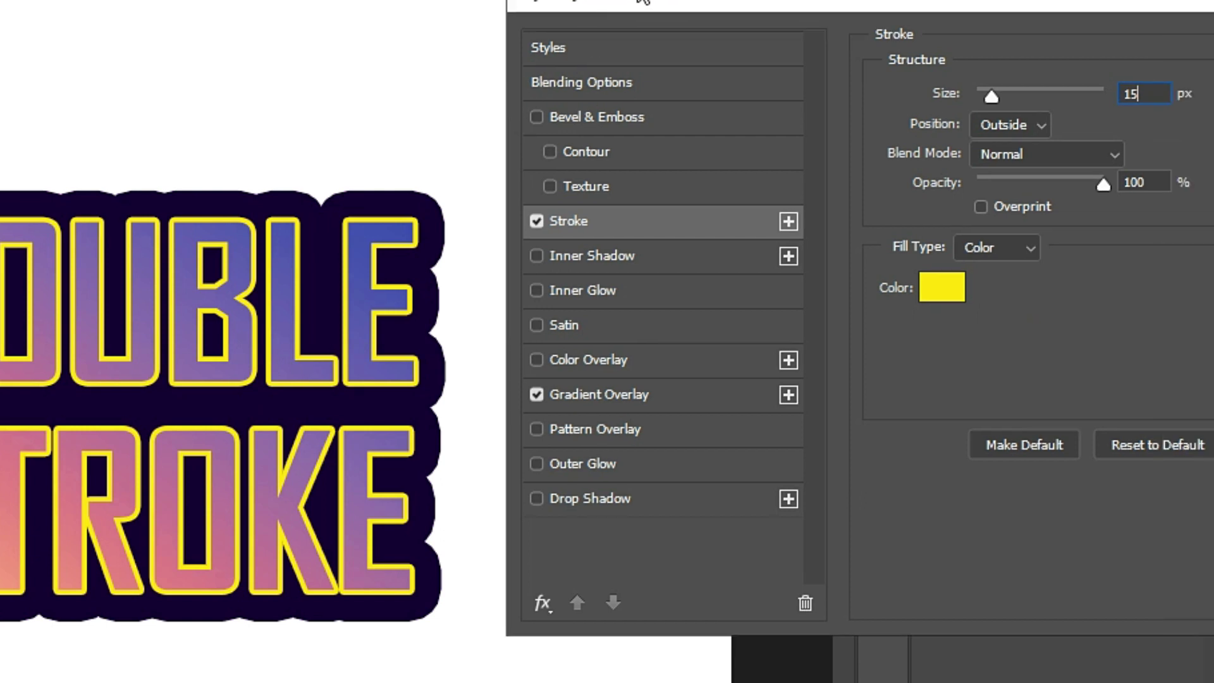
left_click_drag(626, 7, 595, 9)
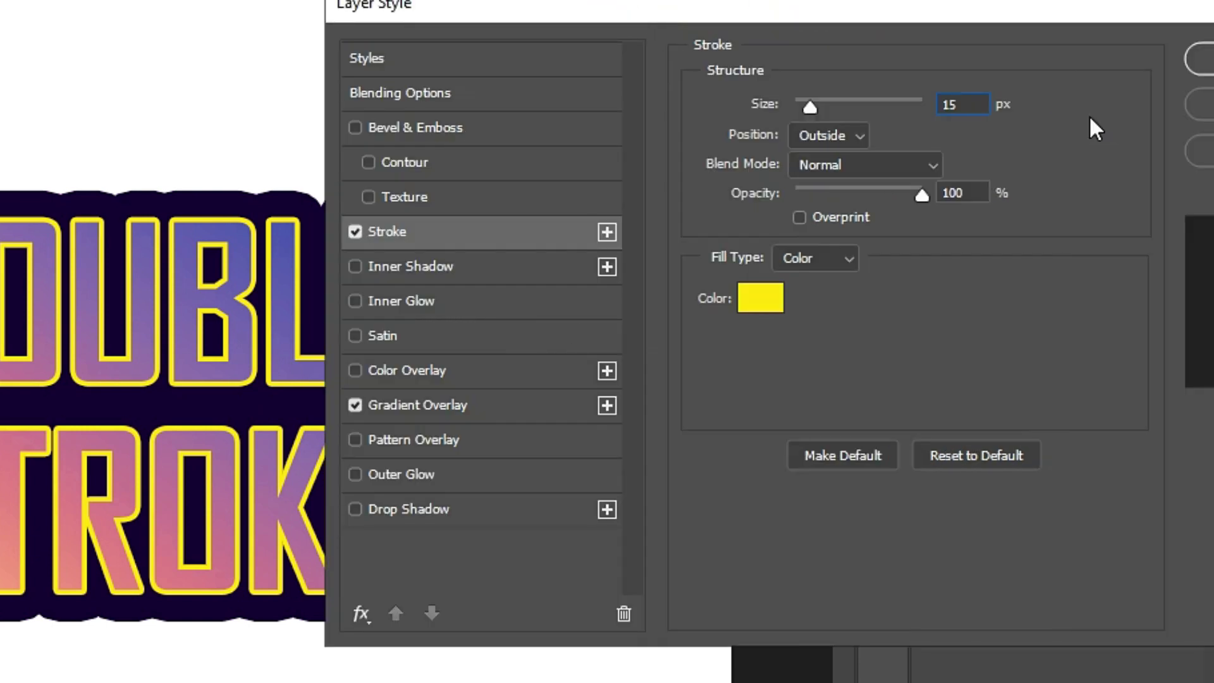
left_click(1198, 68)
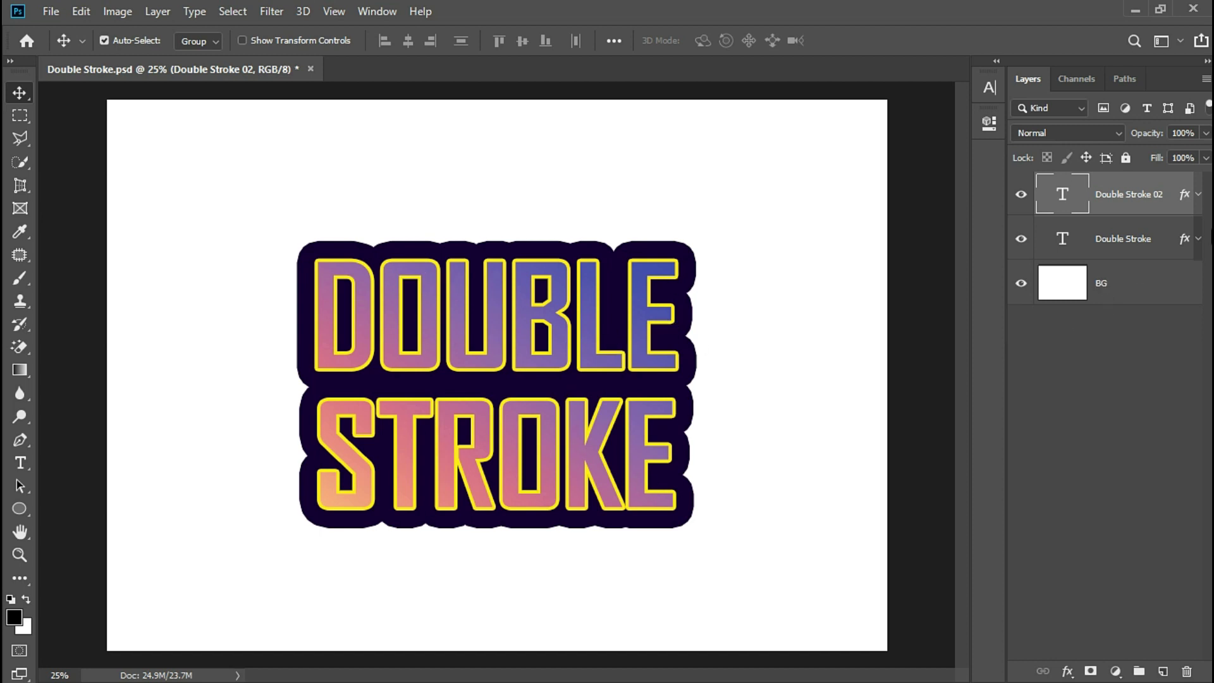
- Duplicate the Double Stroke layer as Double Stroke 03 and move it below the original
left_click(1166, 248)
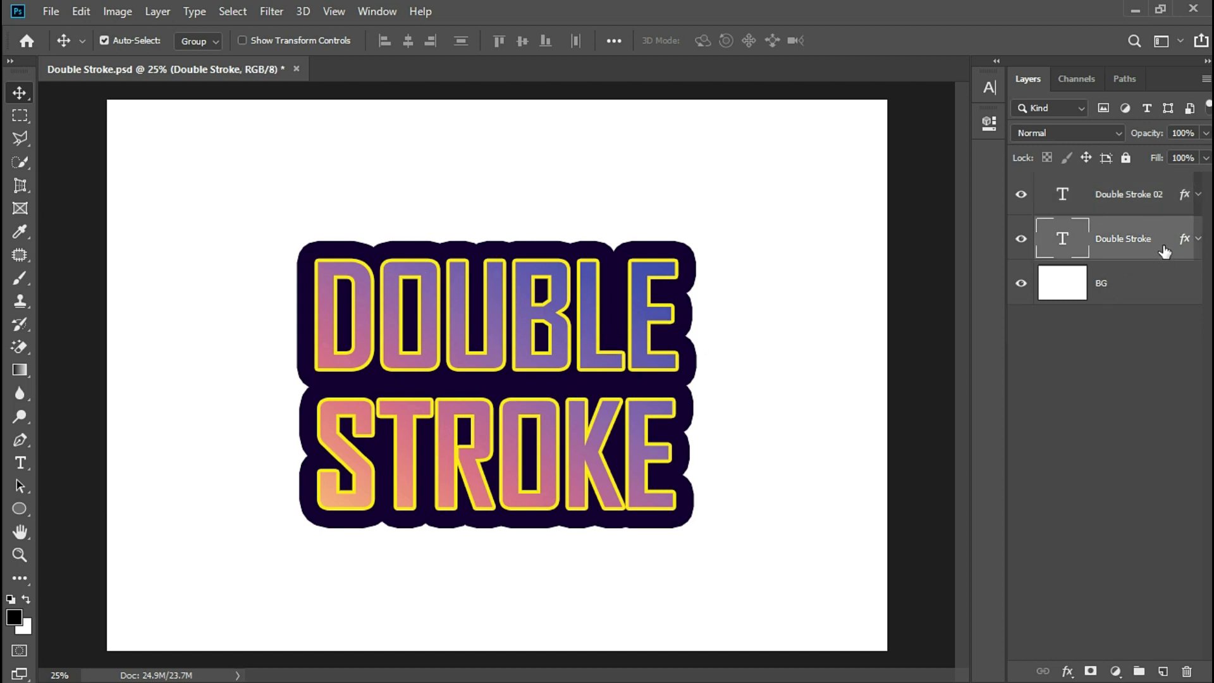
right_click(1164, 248)
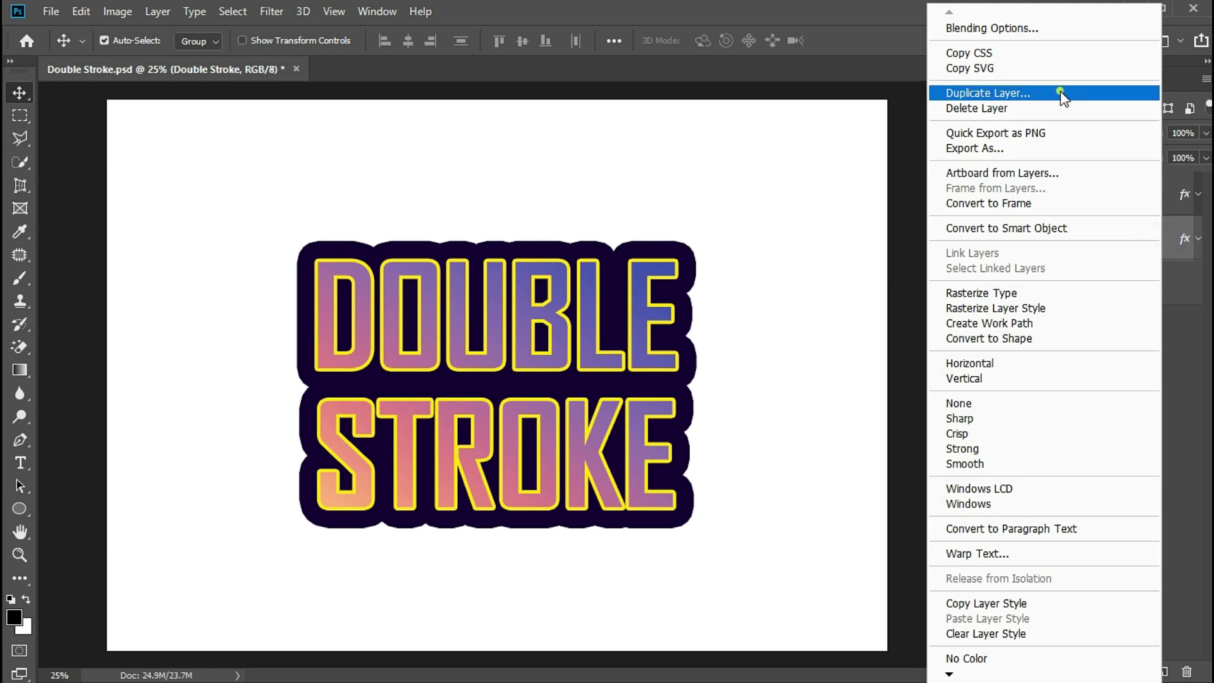
left_click(1060, 93)
left_click(615, 200)
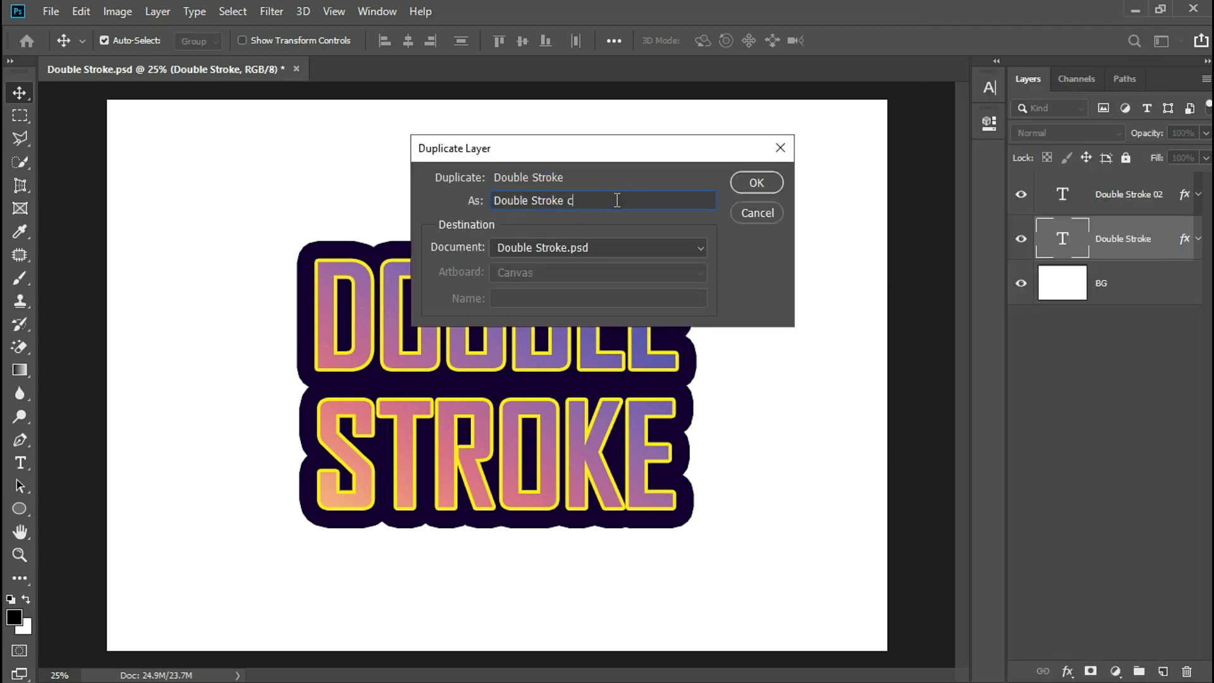
key("Return")
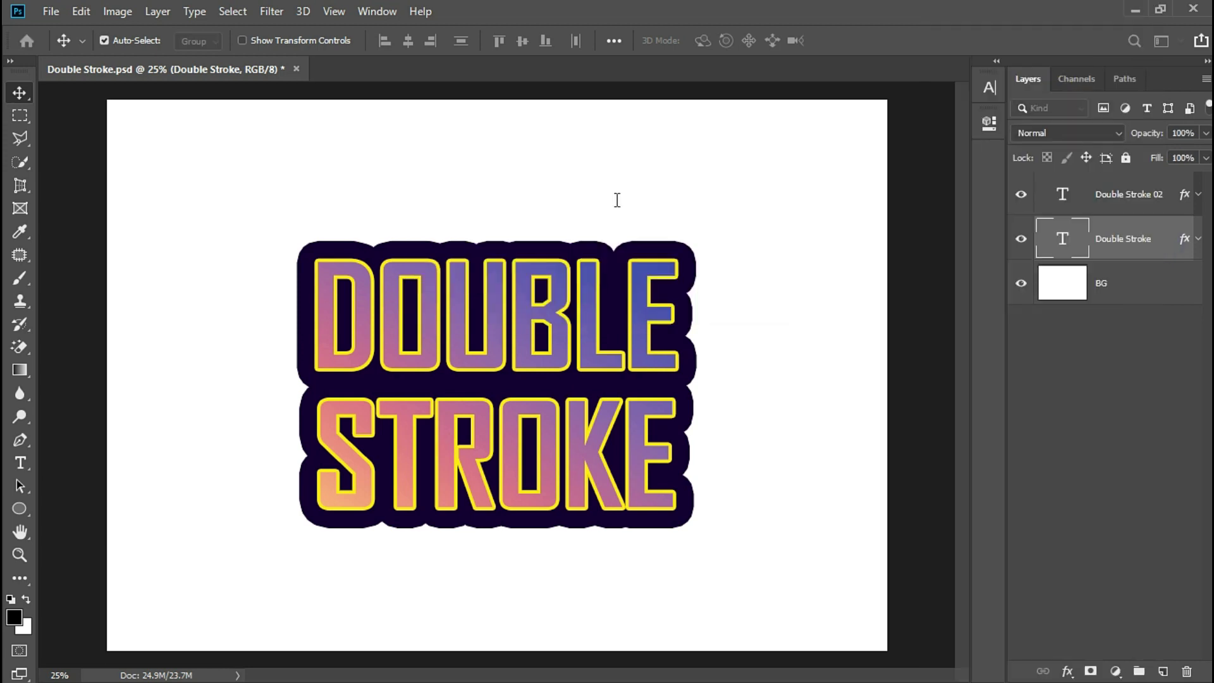
left_click_drag(1143, 242, 1144, 292)
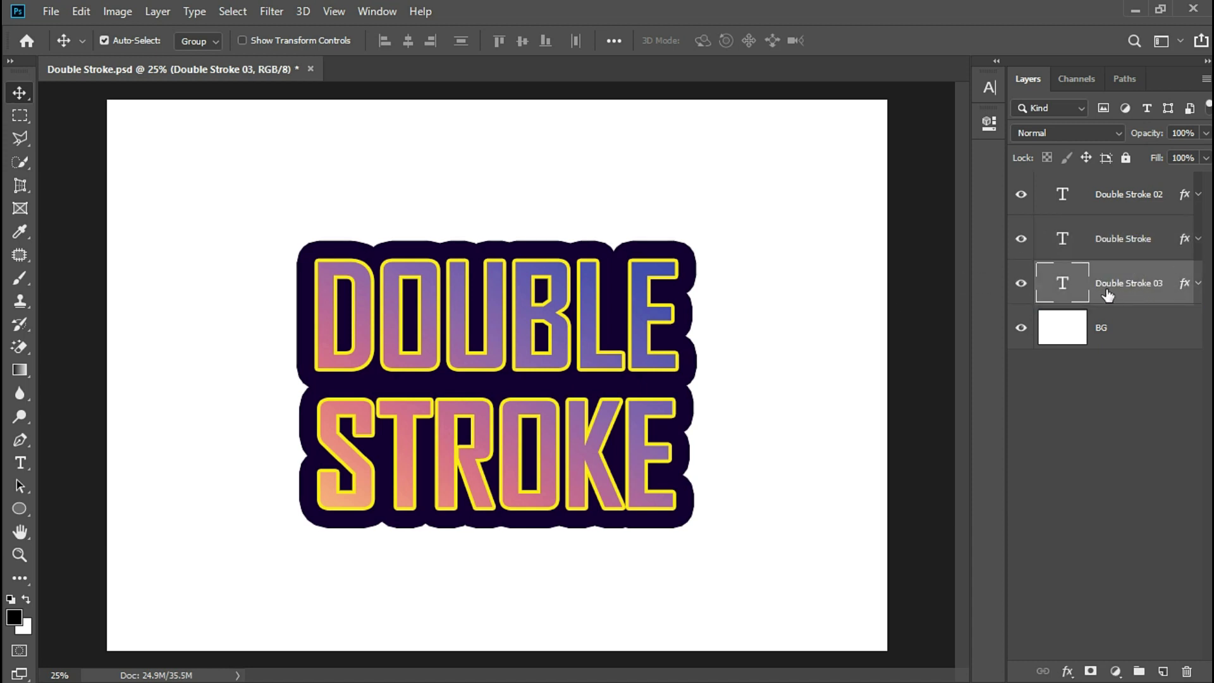
right_click(1125, 291)
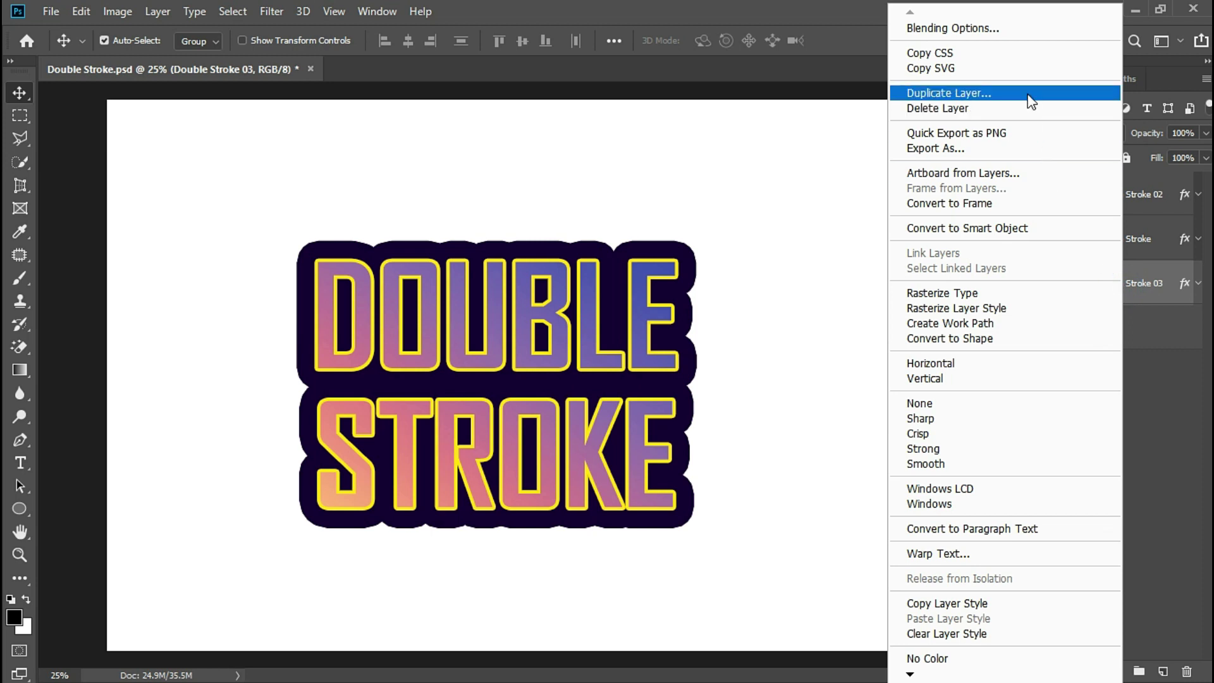
left_click(1014, 28)
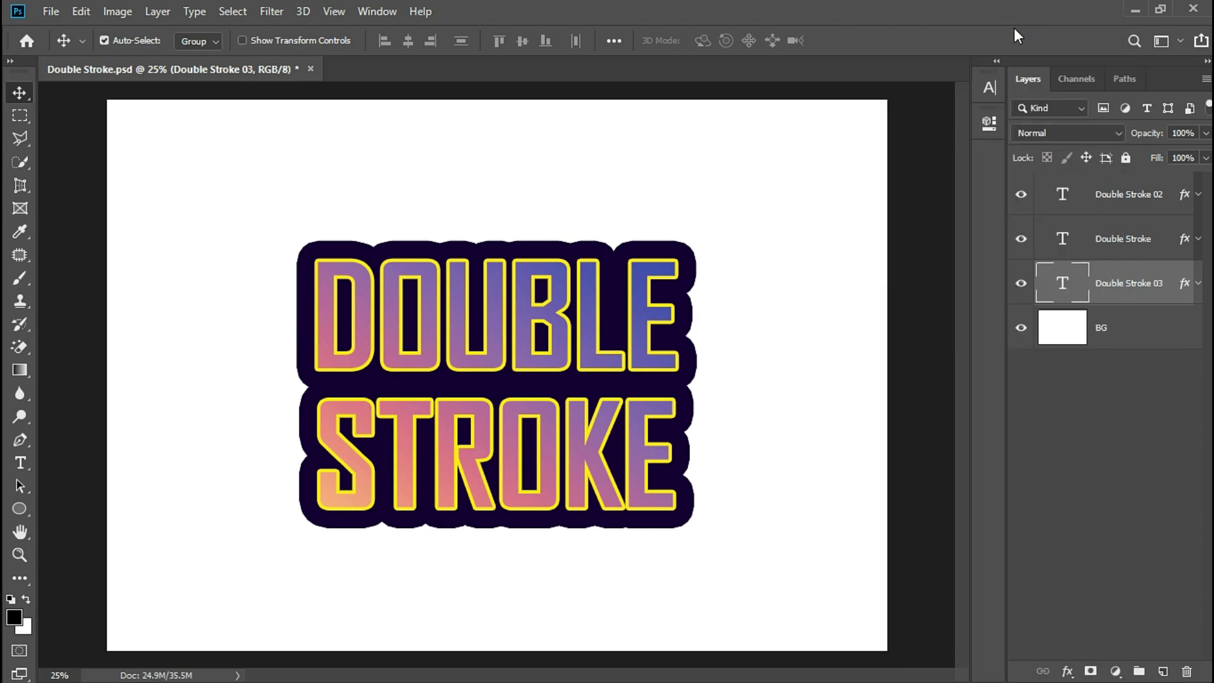
- Give Double Stroke 03's stroke a bright cyan colour and a 130 px size
left_click_drag(757, 121, 983, 114)
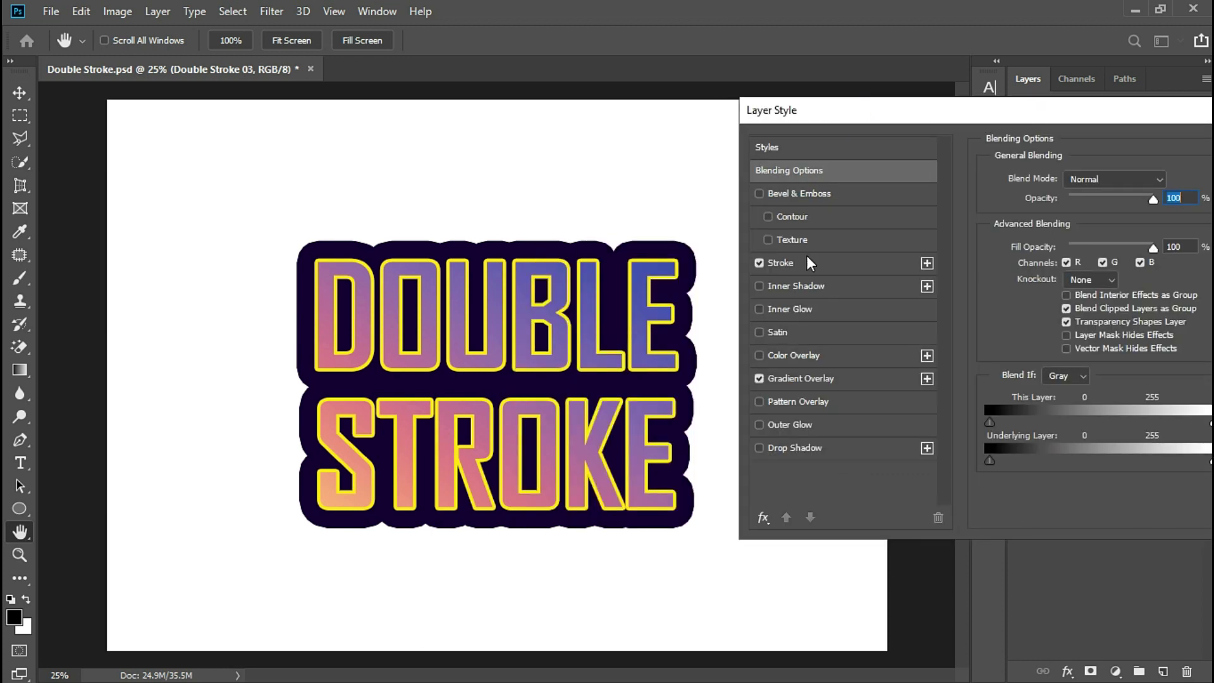
left_click(780, 262)
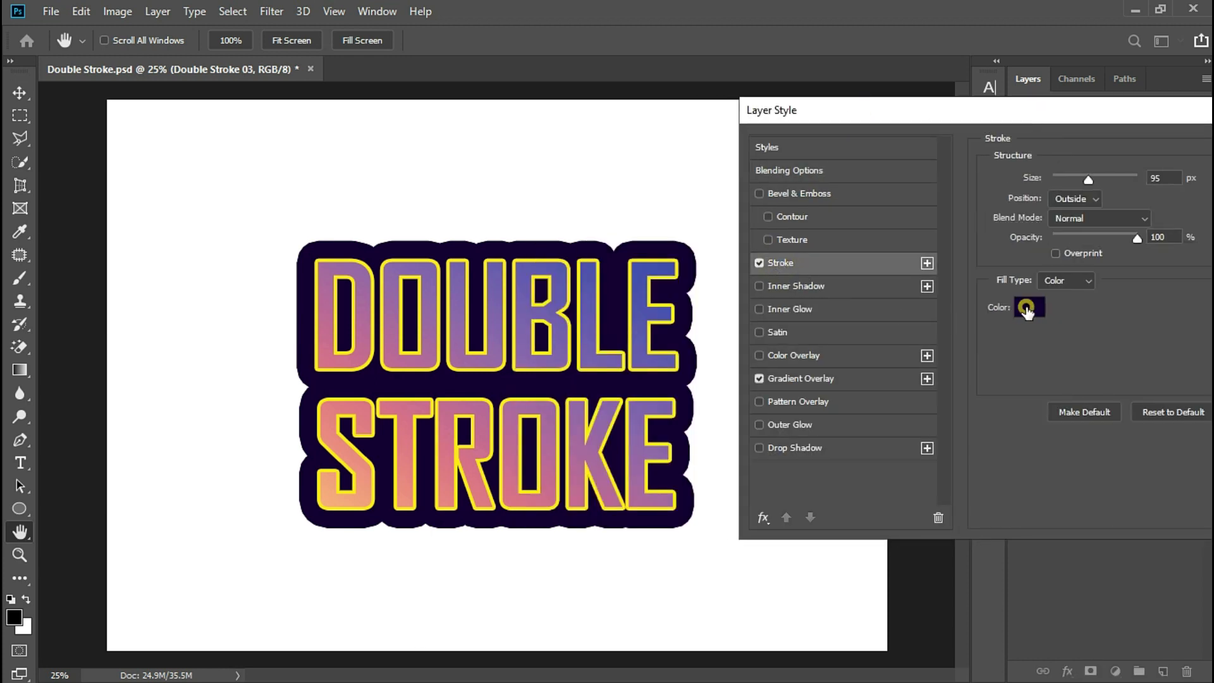
left_click(1015, 309)
left_click(992, 310)
left_click(939, 249)
left_click(1140, 183)
left_click_drag(1089, 181, 1102, 179)
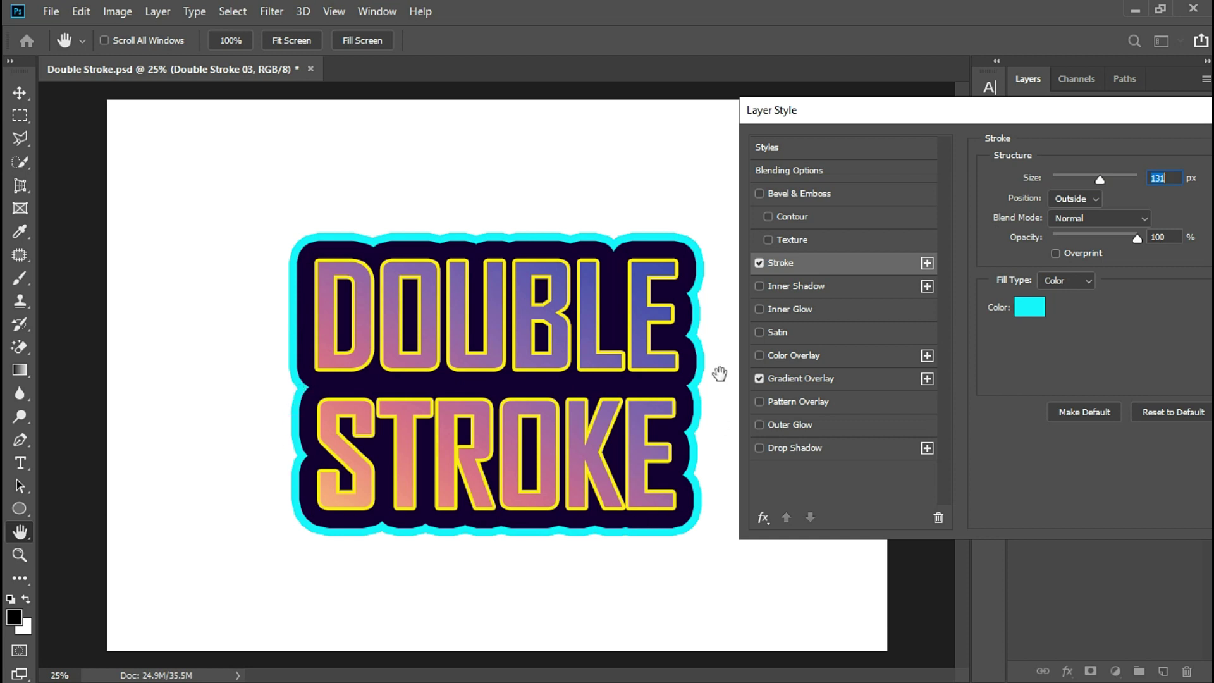
type("1")
- Preview magenta, red, green, yellow and orange stroke colours before returning to cyan
left_click(1025, 309)
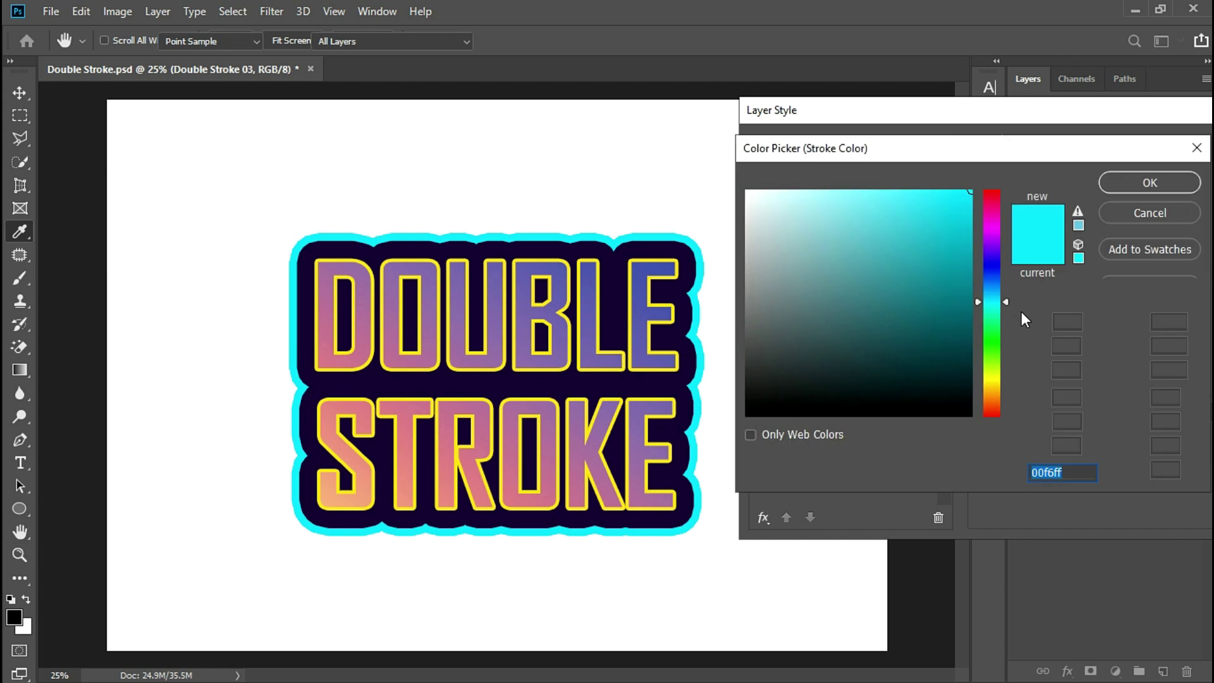
left_click_drag(1006, 259, 999, 228)
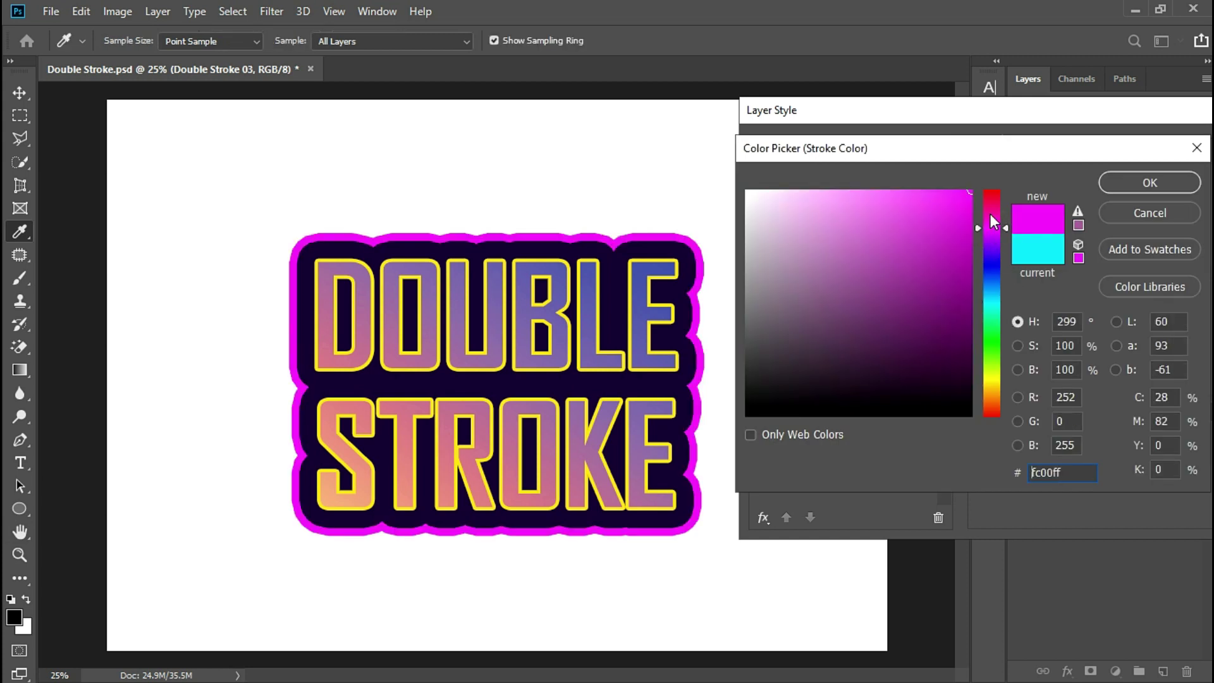
left_click_drag(990, 214, 993, 196)
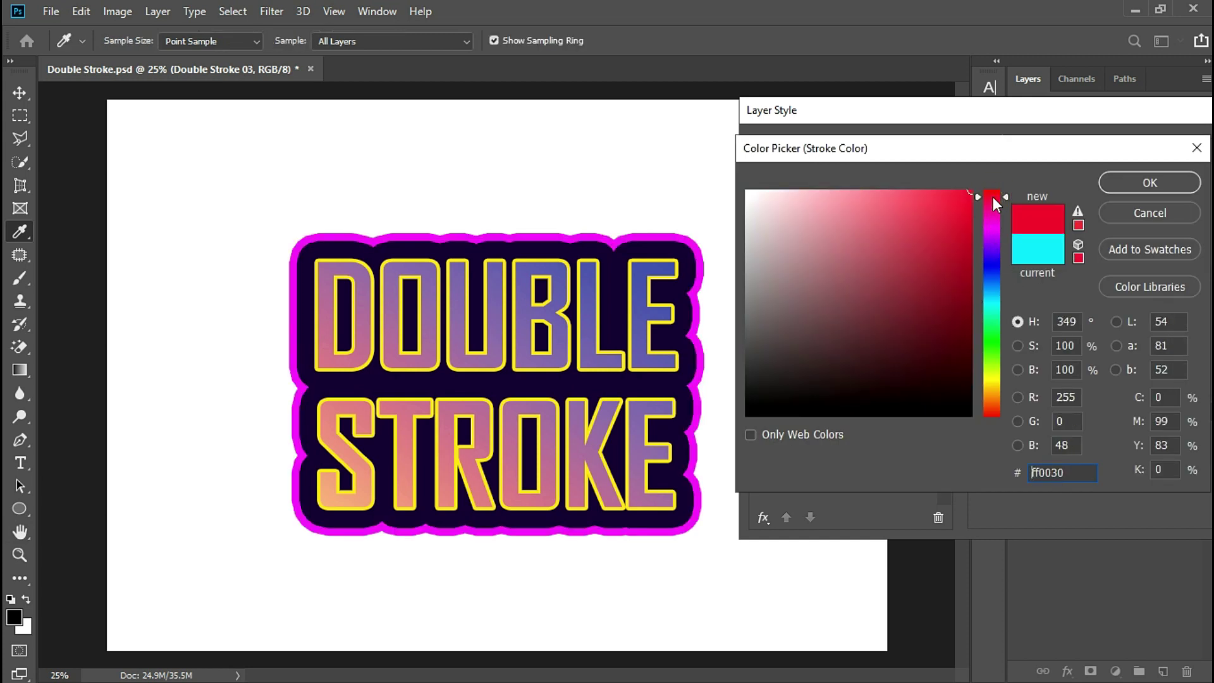
left_click(992, 311)
left_click(993, 355)
left_click(988, 387)
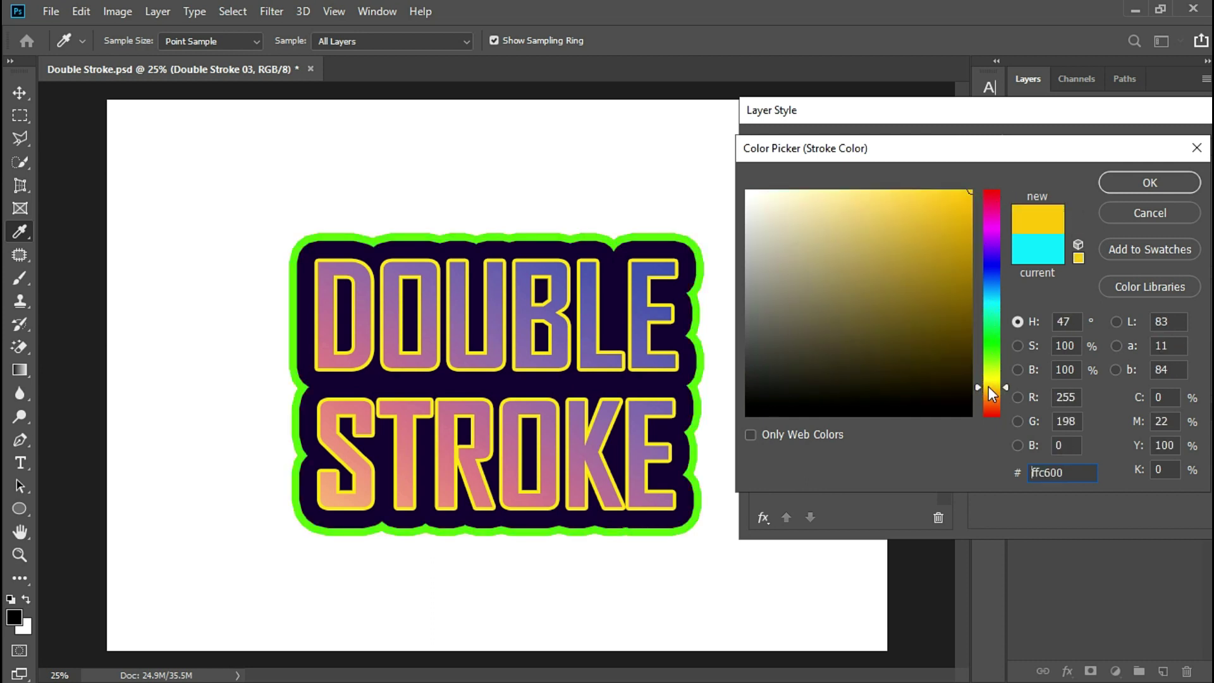
left_click(993, 404)
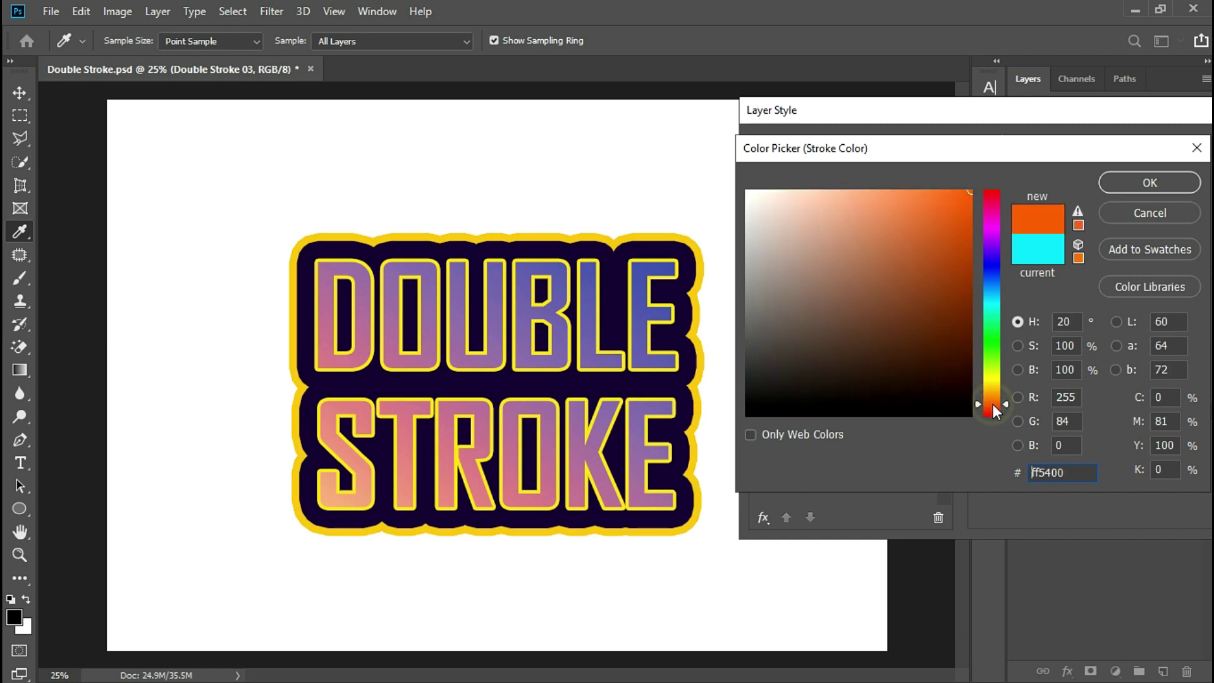
left_click(992, 303)
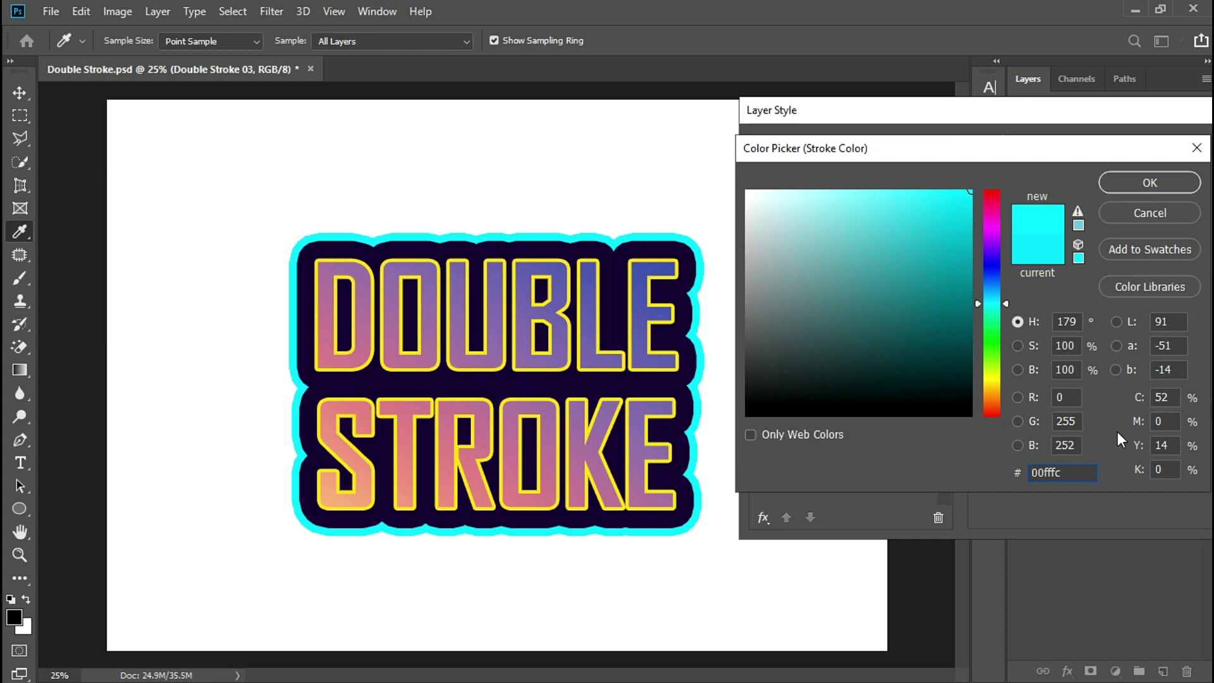
- Set the stroke to pure cyan #00ffff and apply the layer style
double_click(1077, 449)
type("255")
left_click(1136, 180)
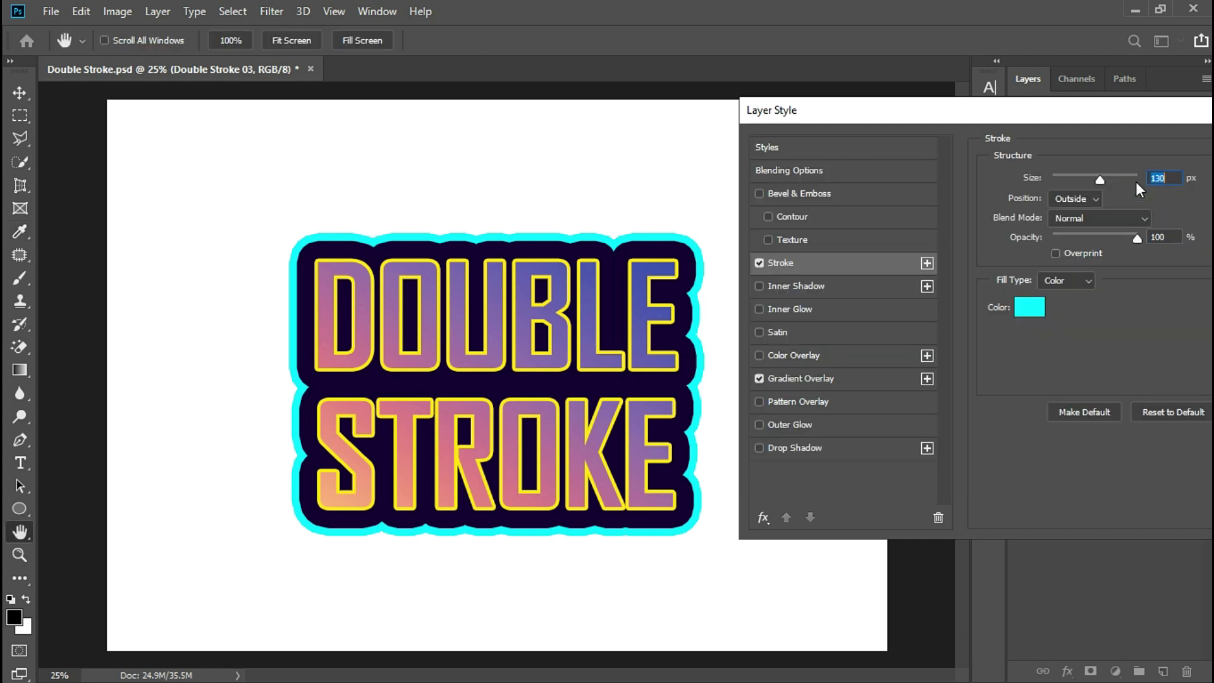
left_click_drag(923, 118, 836, 121)
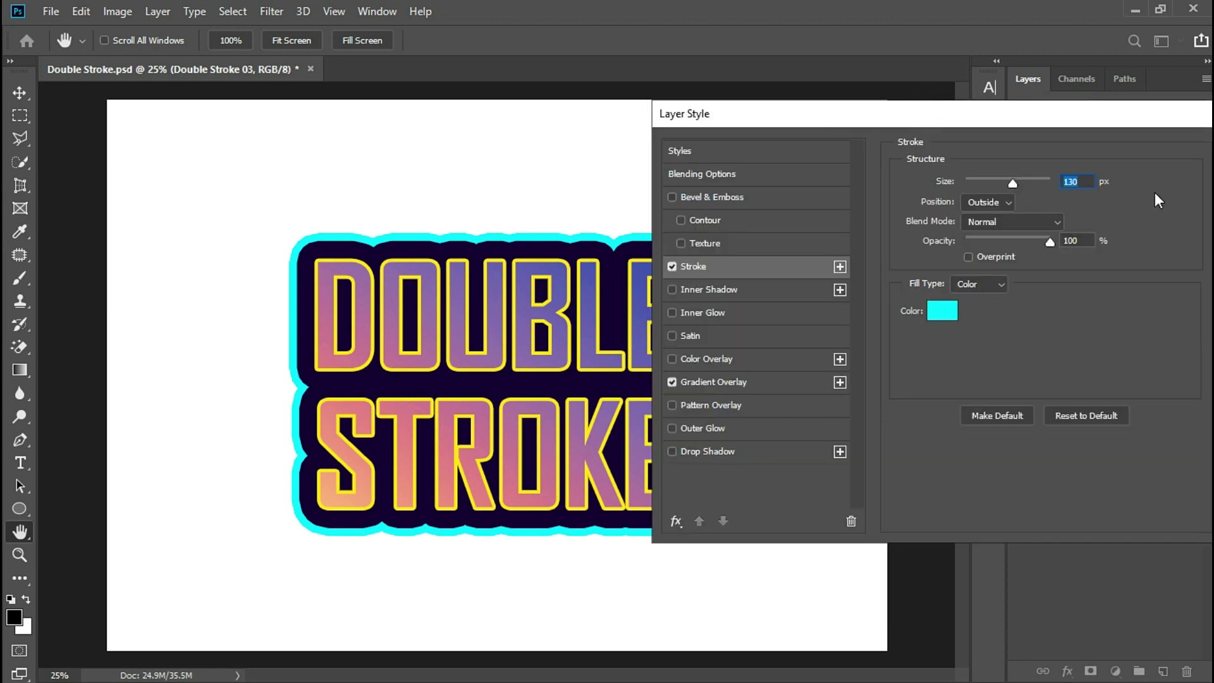
left_click(1040, 189)
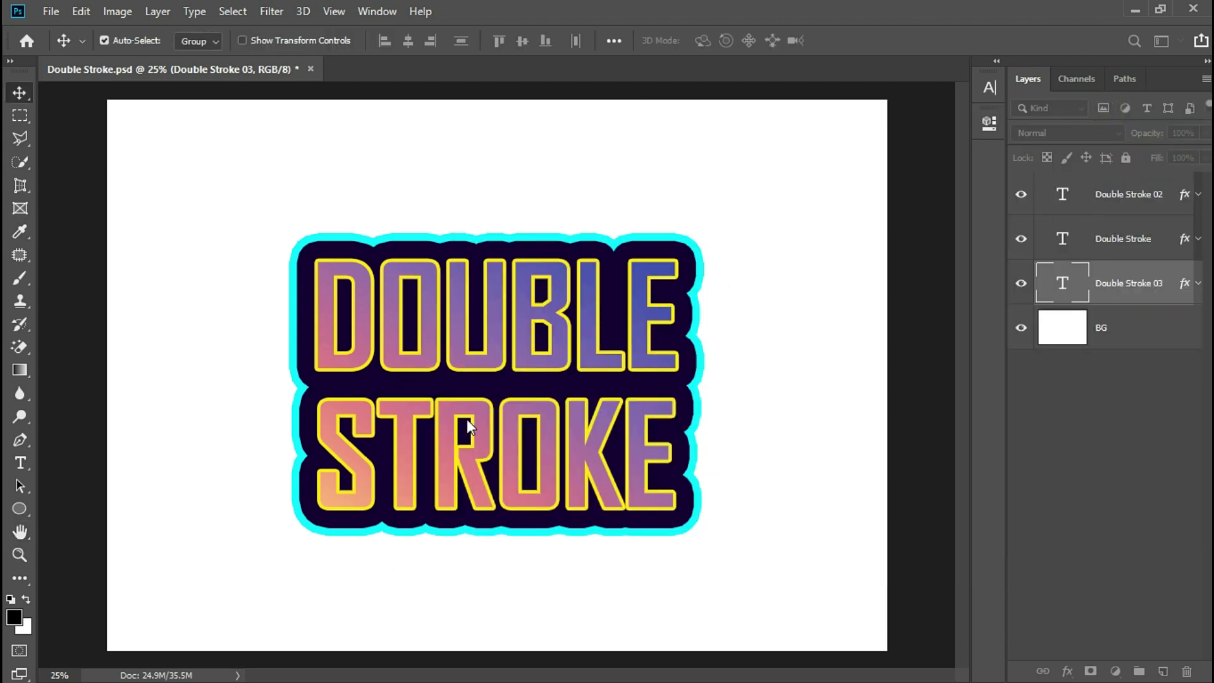
- Move Double Stroke 02 up-right and Double Stroke down-left, then select all three text layers
left_click(555, 320)
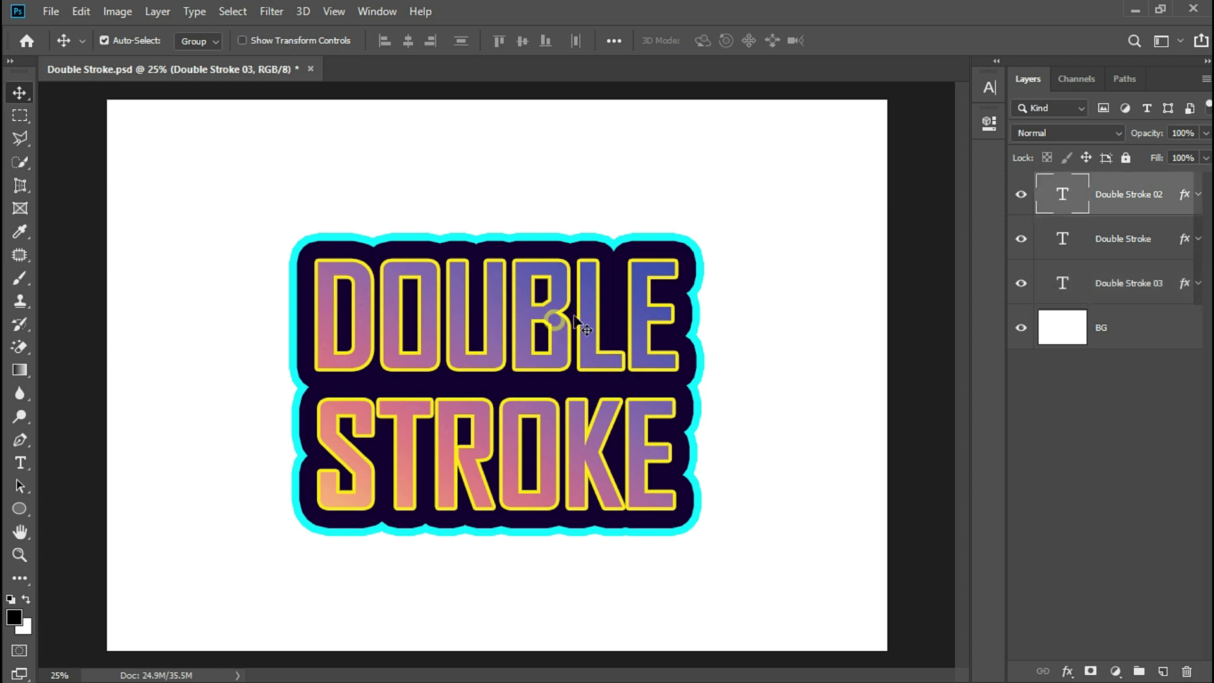
left_click_drag(574, 315, 805, 209)
left_click(430, 332)
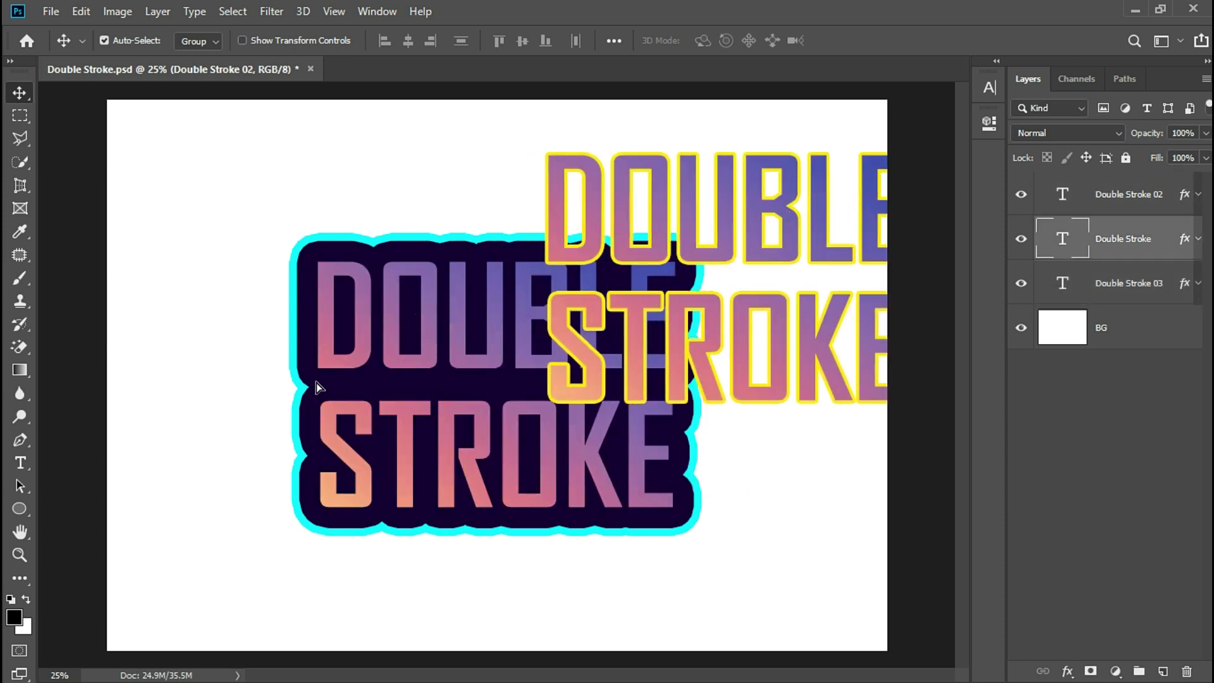
left_click_drag(443, 266, 201, 343)
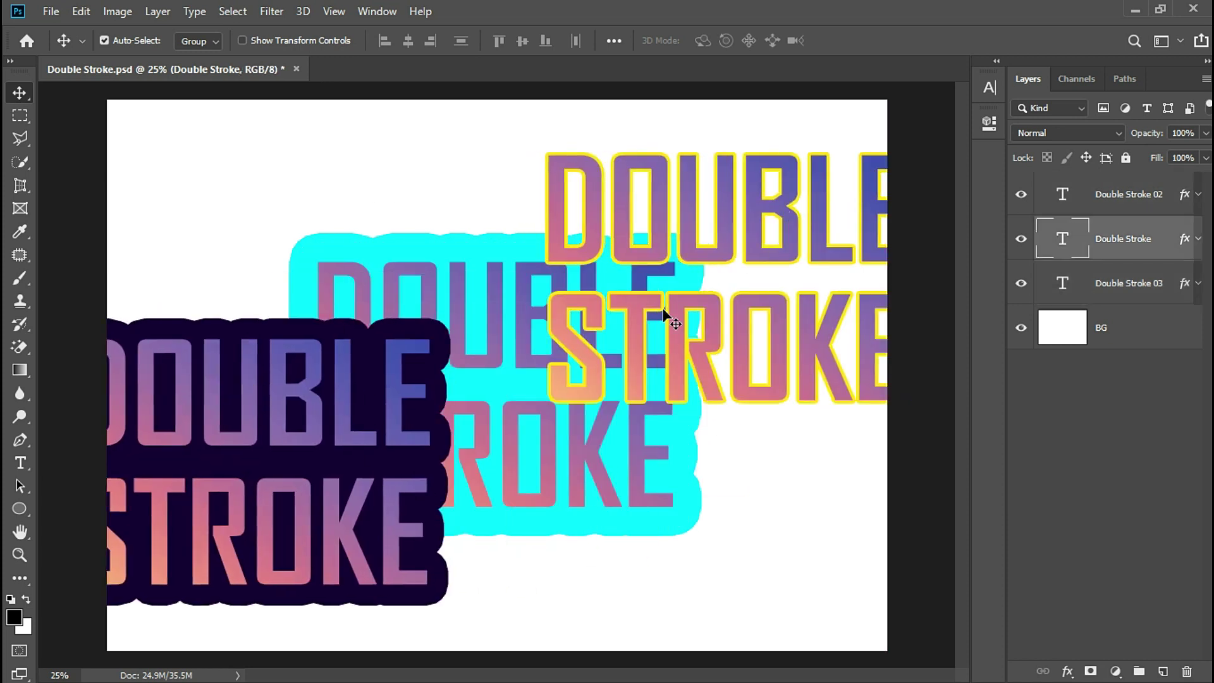
left_click(1124, 288)
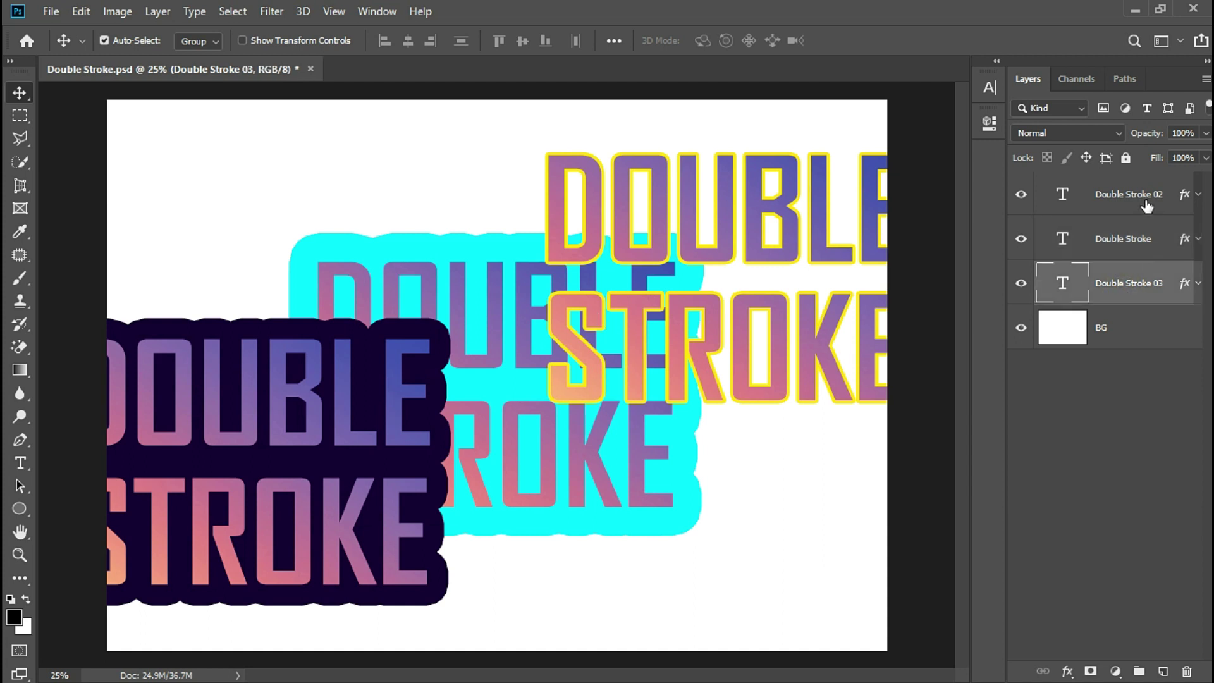
left_click(1146, 205, "shift")
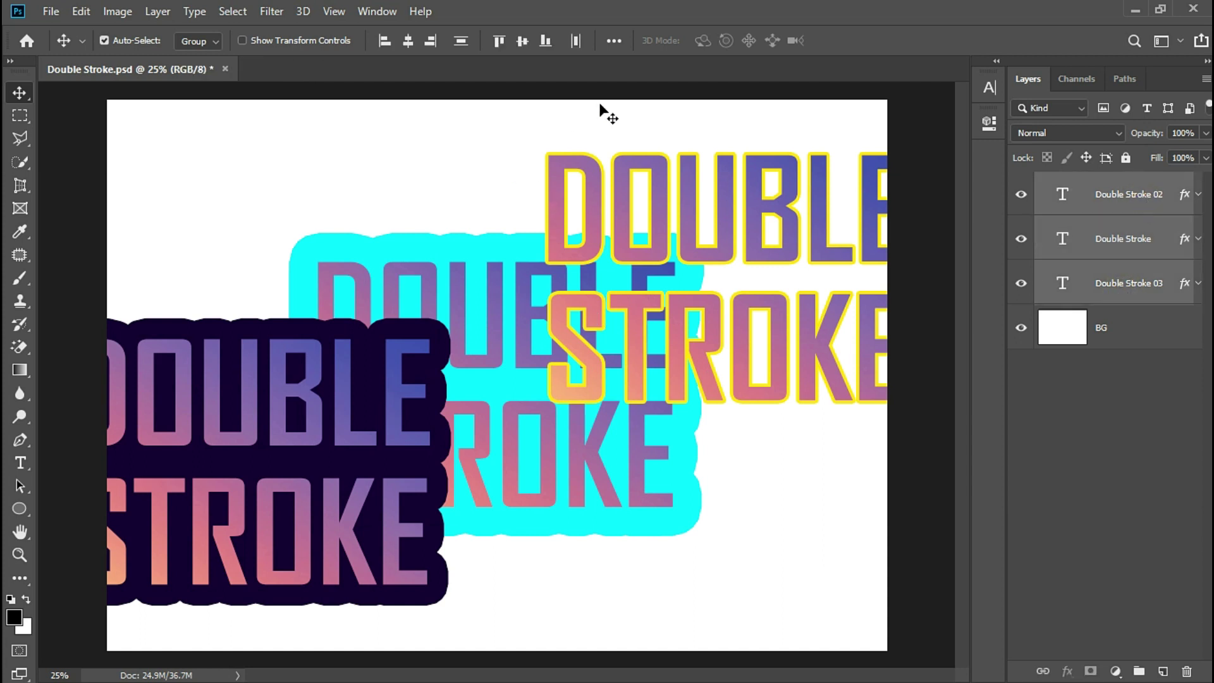
- Centre the three text layers horizontally and vertically relative to the selection, then deselect them
left_click(614, 40)
left_click(663, 203)
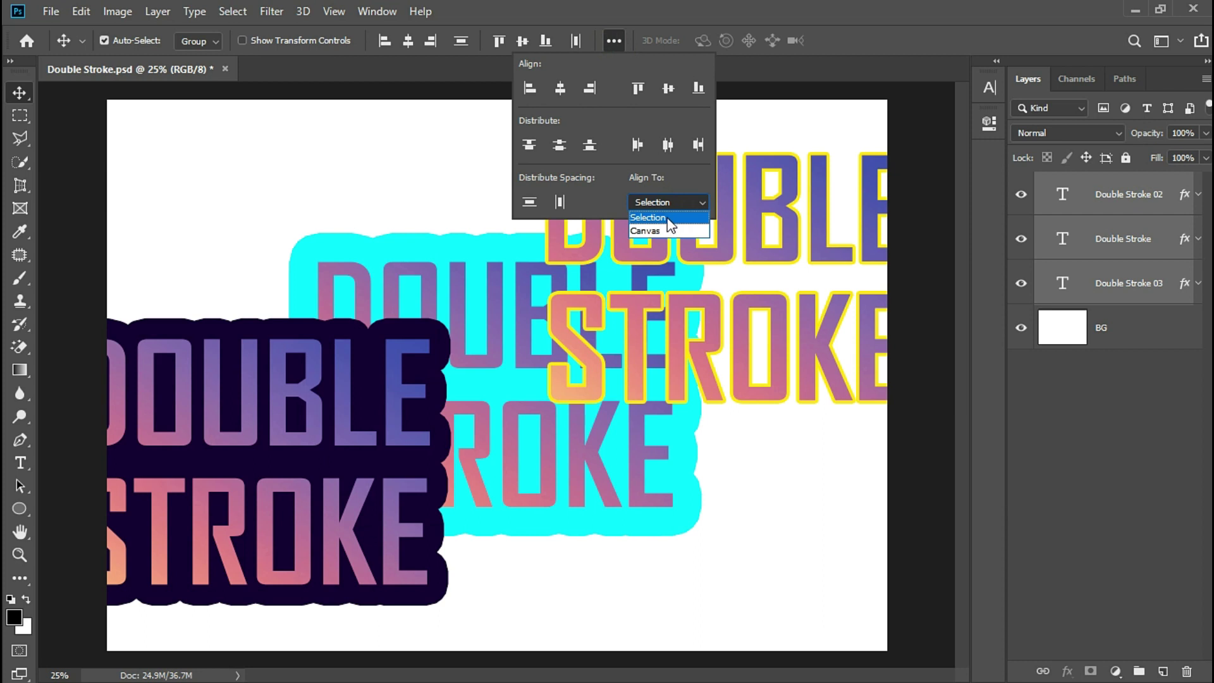
left_click(670, 218)
left_click(564, 92)
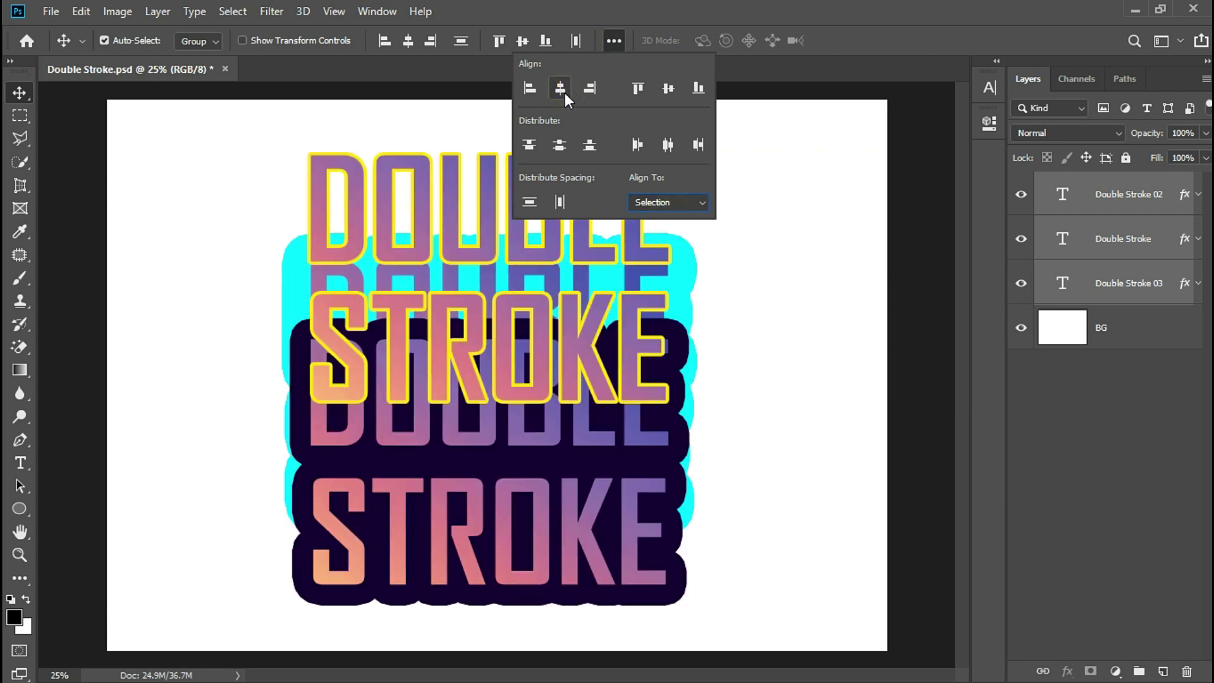
left_click(663, 91)
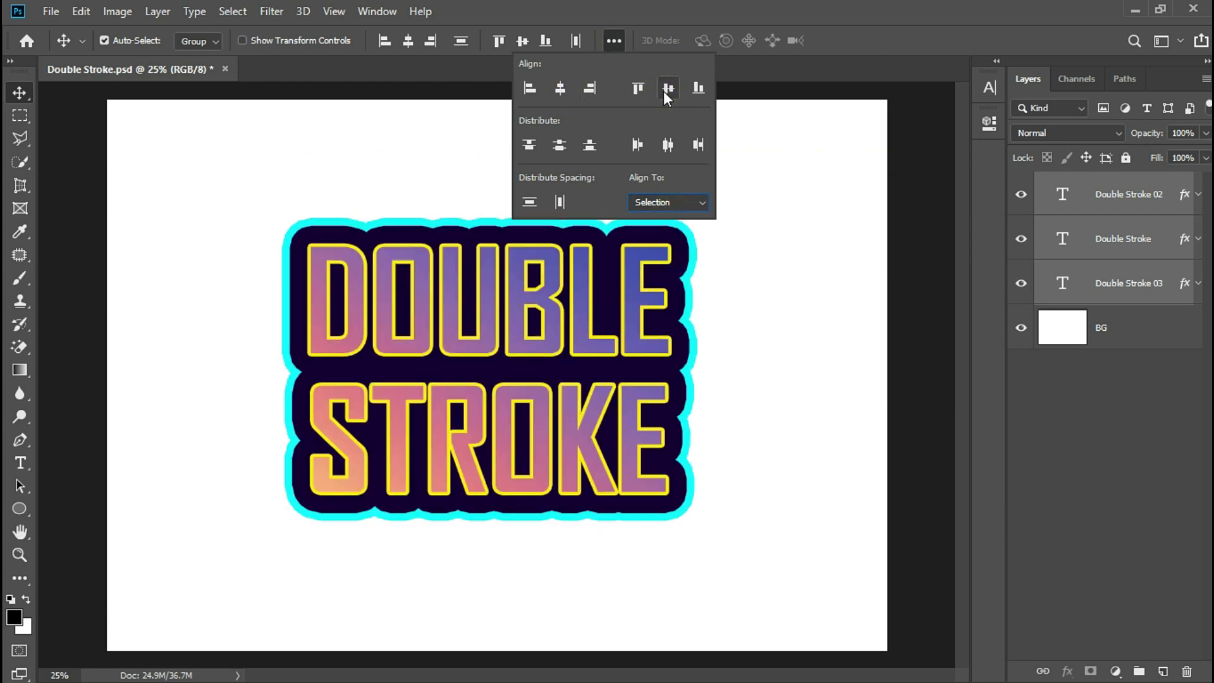
key("Escape")
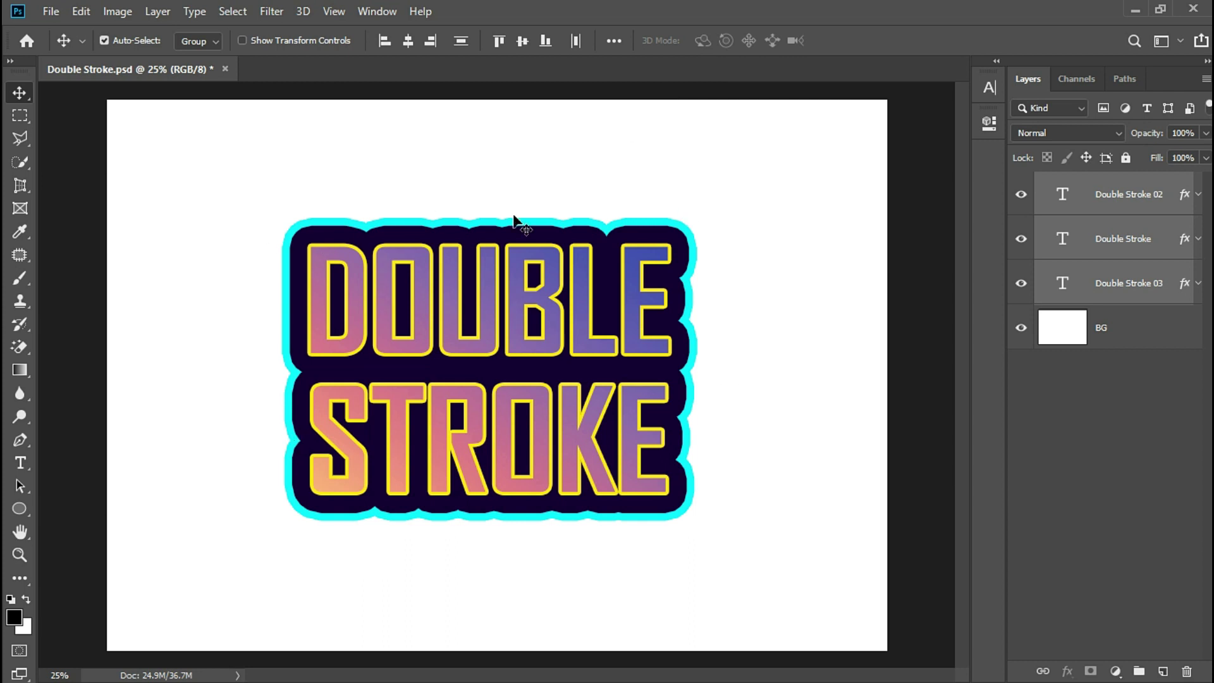
left_click(1084, 434)
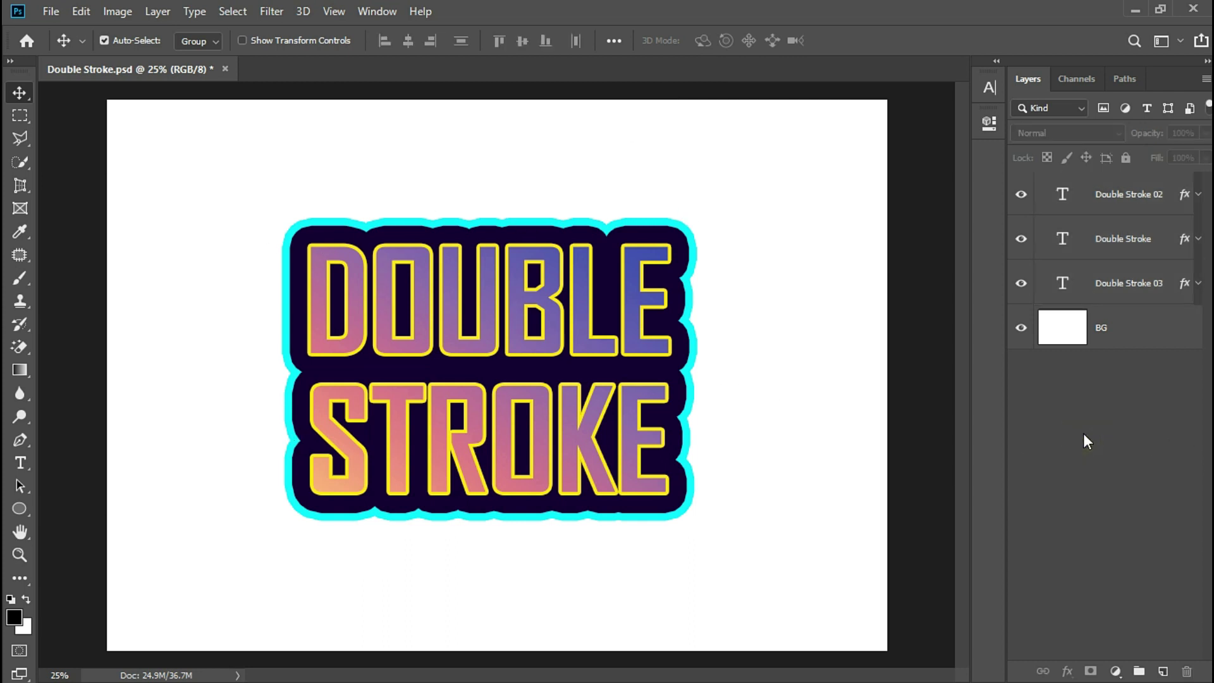